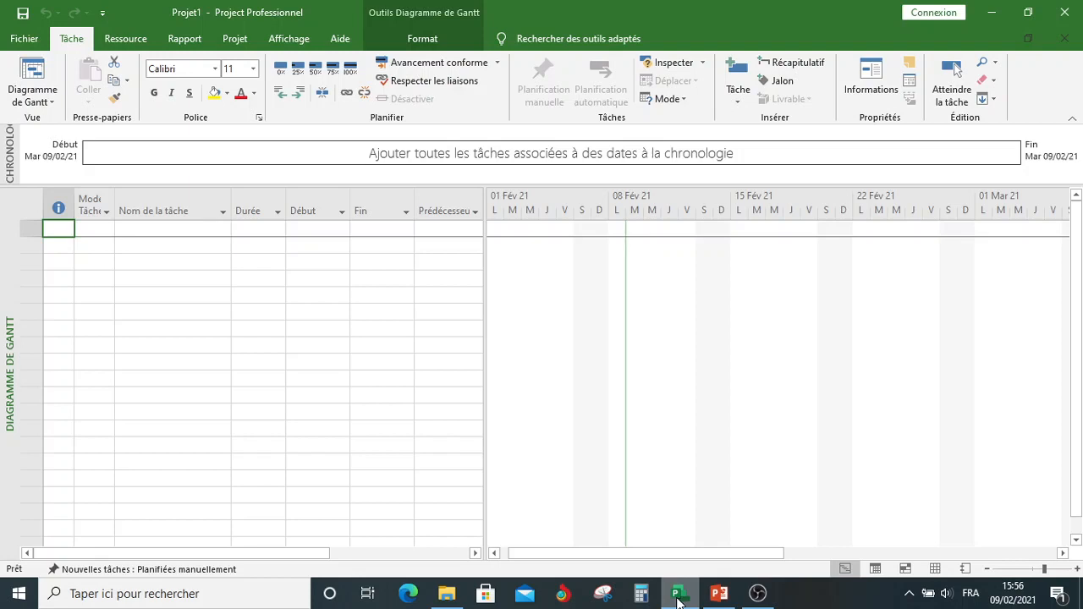
# Step: Make new tasks schedule automatically and set the project start date to Monday 15/02/2021
pyautogui.click(225, 571)
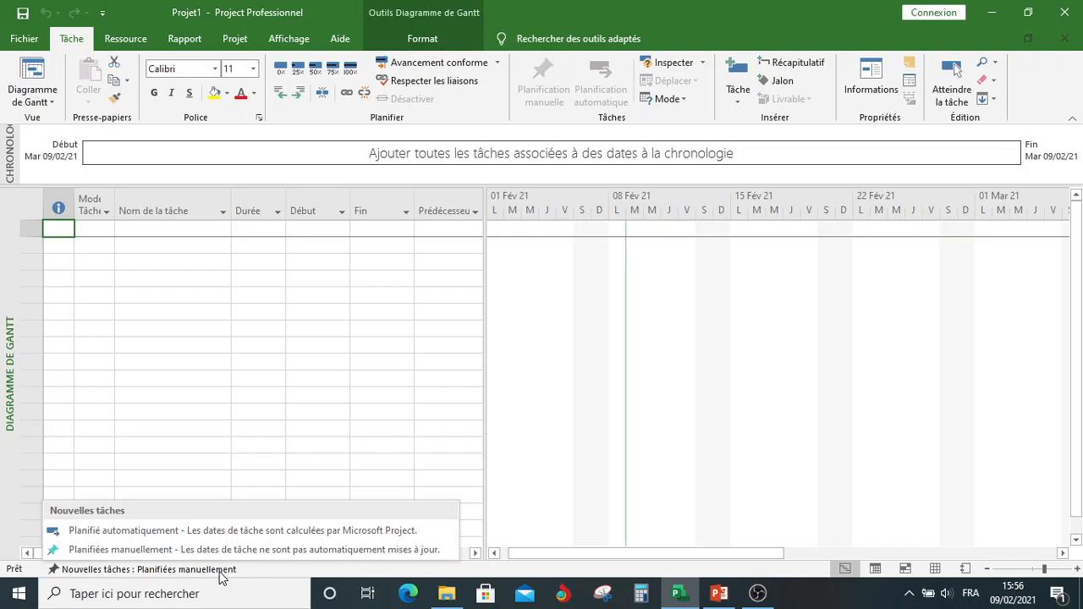
pyautogui.click(240, 531)
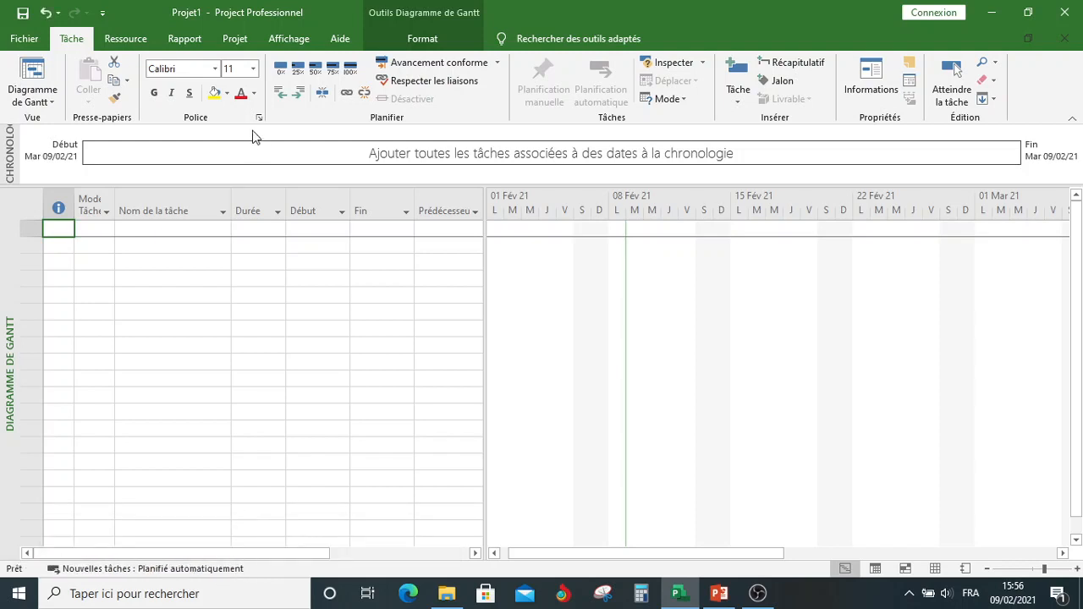
pyautogui.click(236, 42)
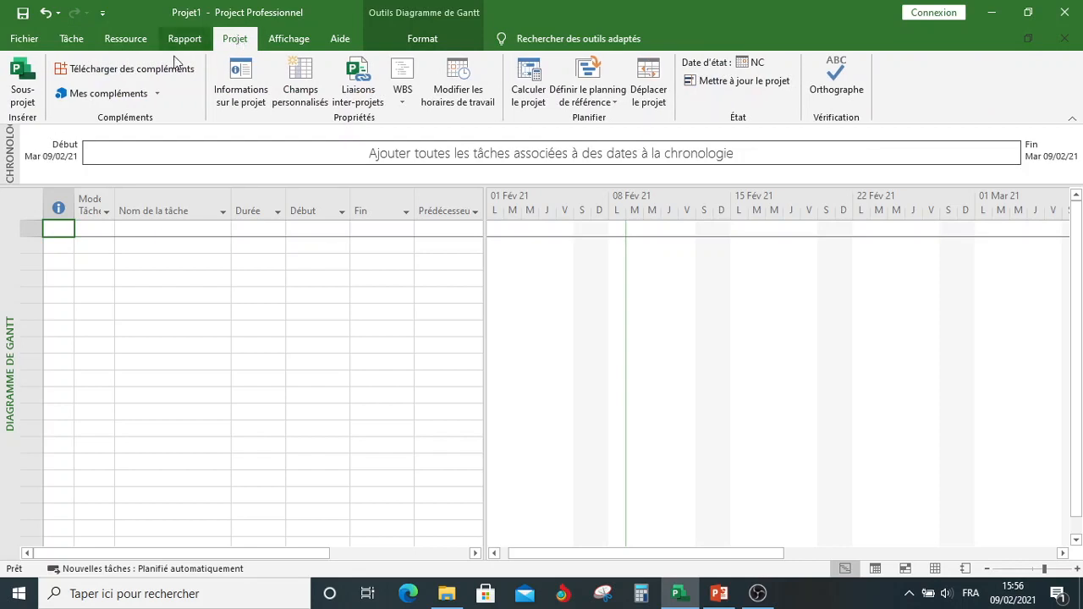
pyautogui.click(236, 94)
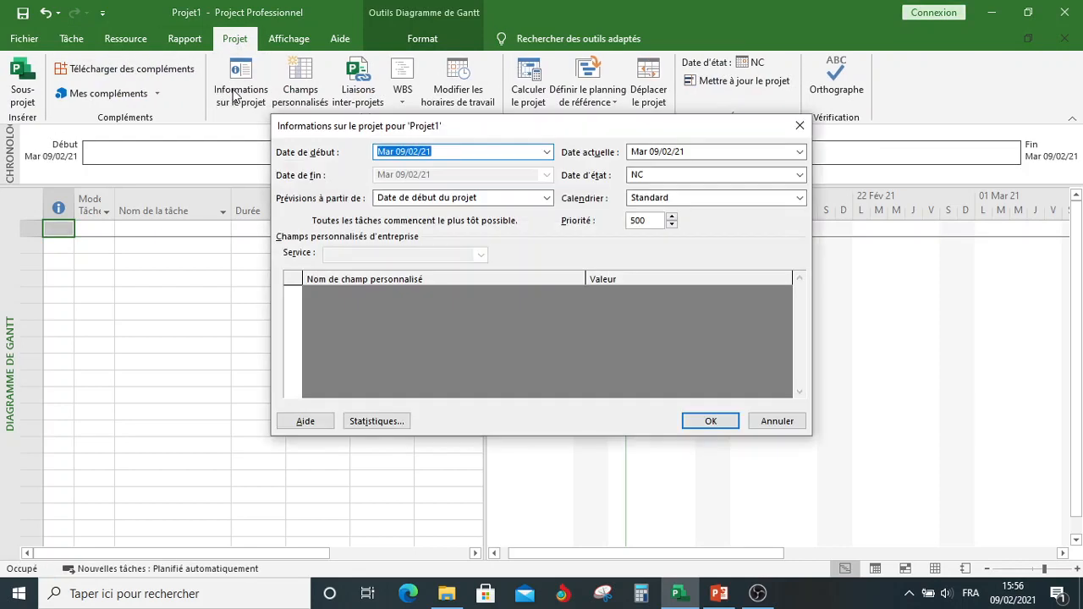
pyautogui.click(547, 154)
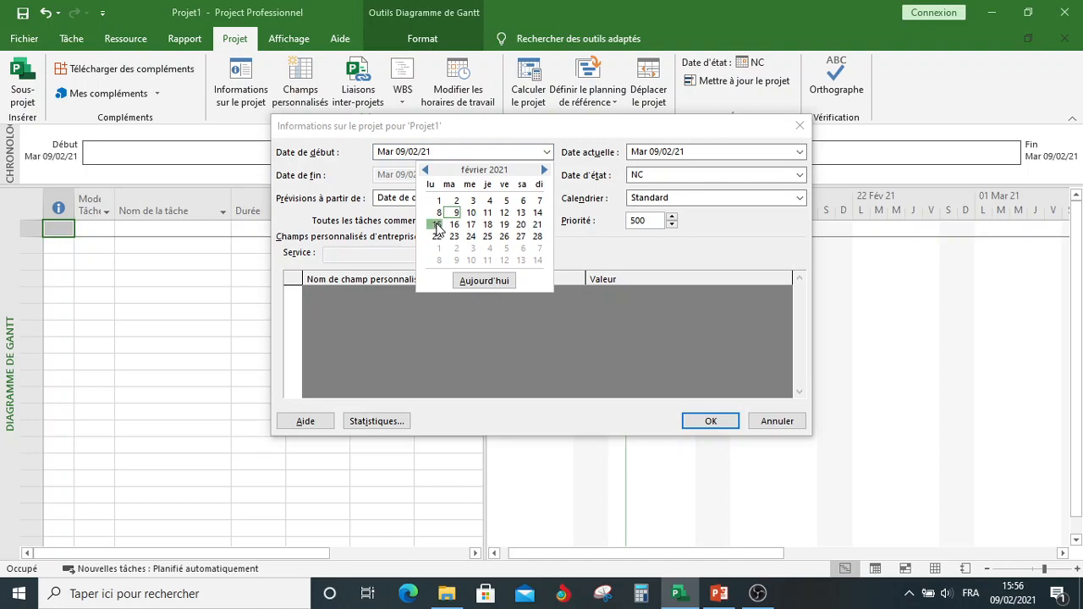
pyautogui.press('Escape')
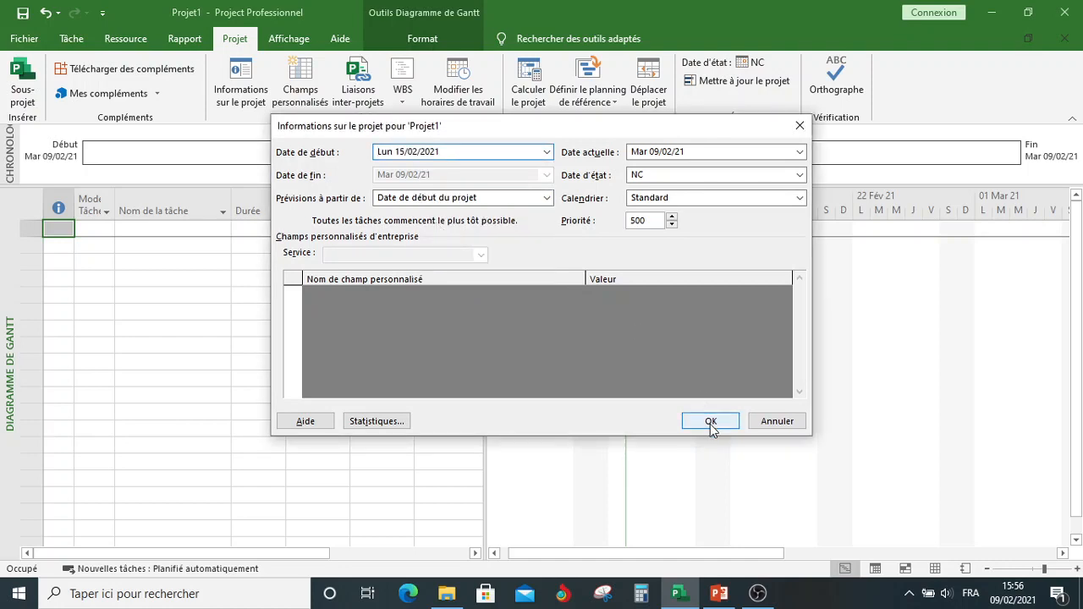
pyautogui.click(710, 421)
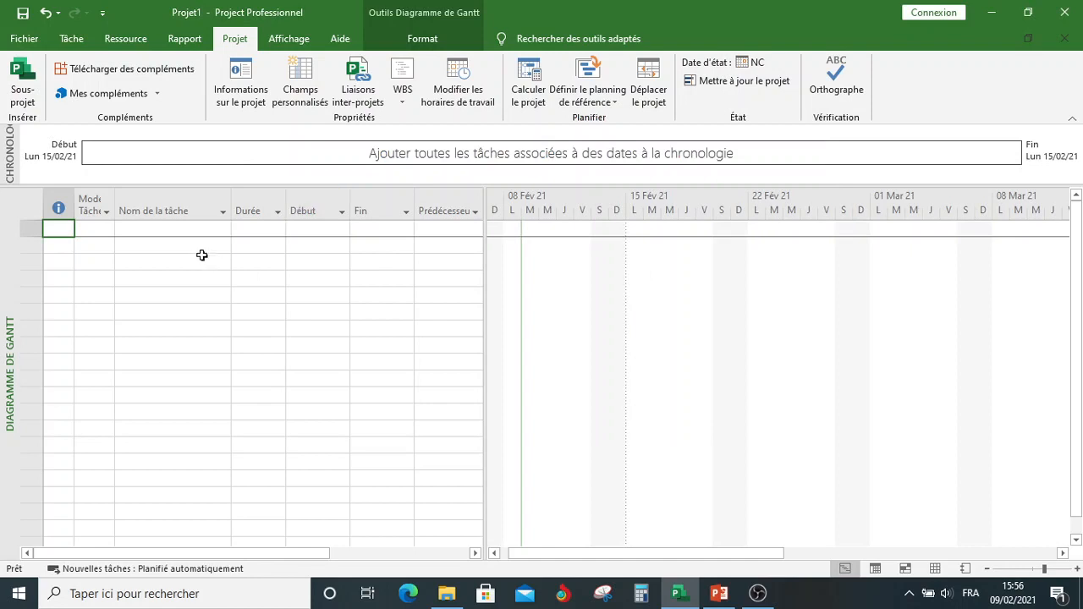
# Step: Enter Etude as the name of the first task in the Gantt table
pyautogui.click(210, 230)
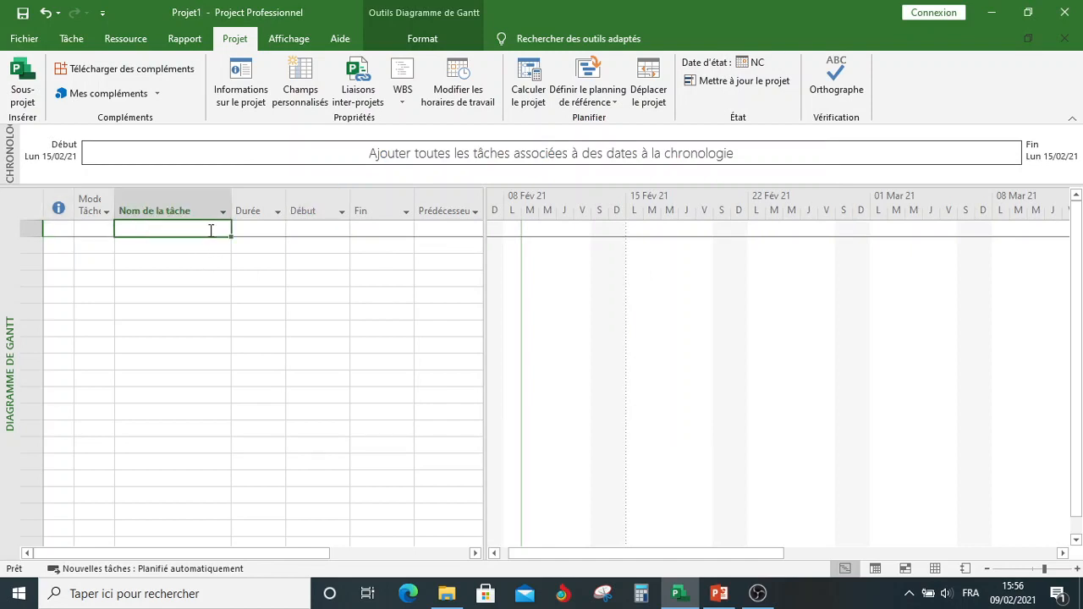
pyautogui.click(71, 39)
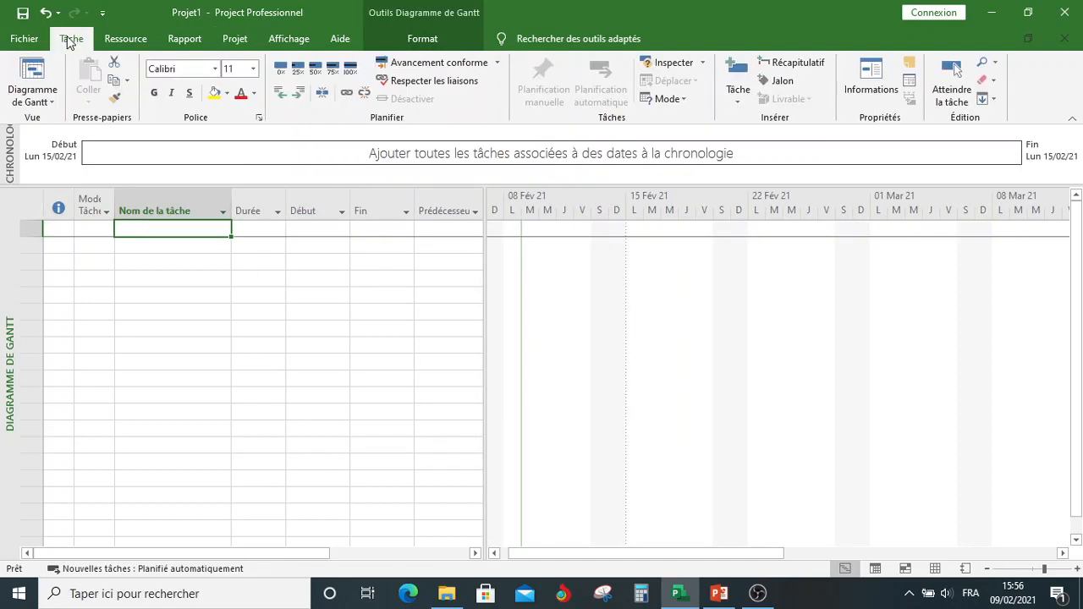
pyautogui.click(37, 102)
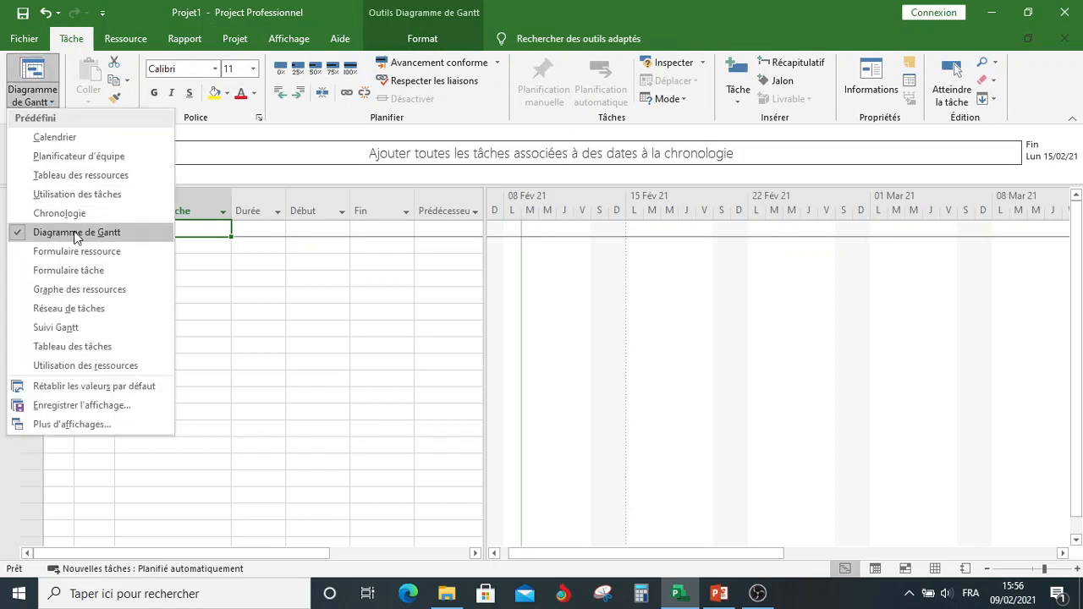
pyautogui.click(201, 228)
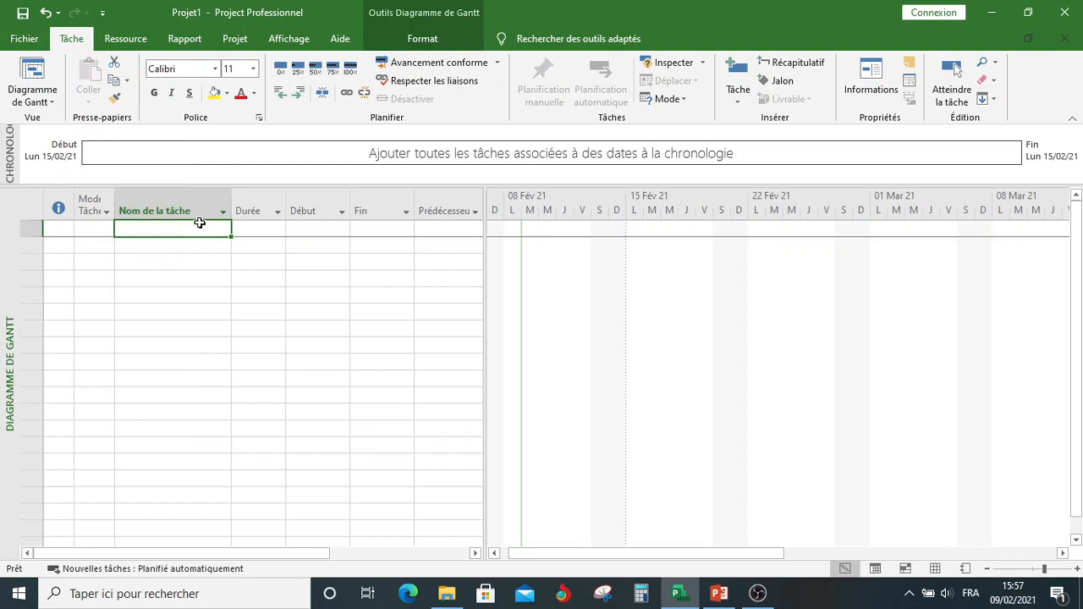
pyautogui.write('E')
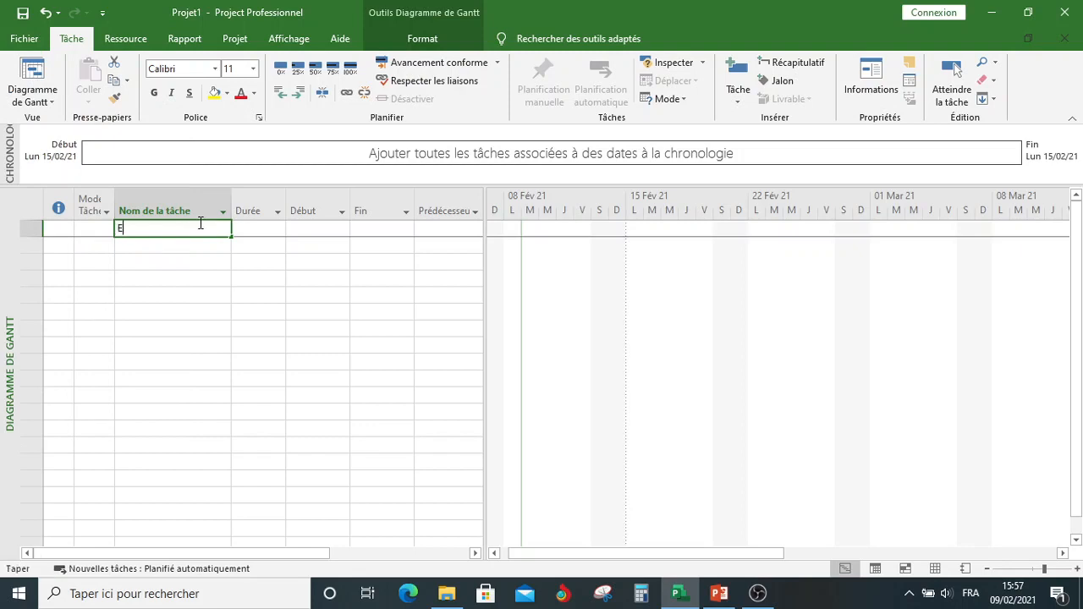
pyautogui.write('E')
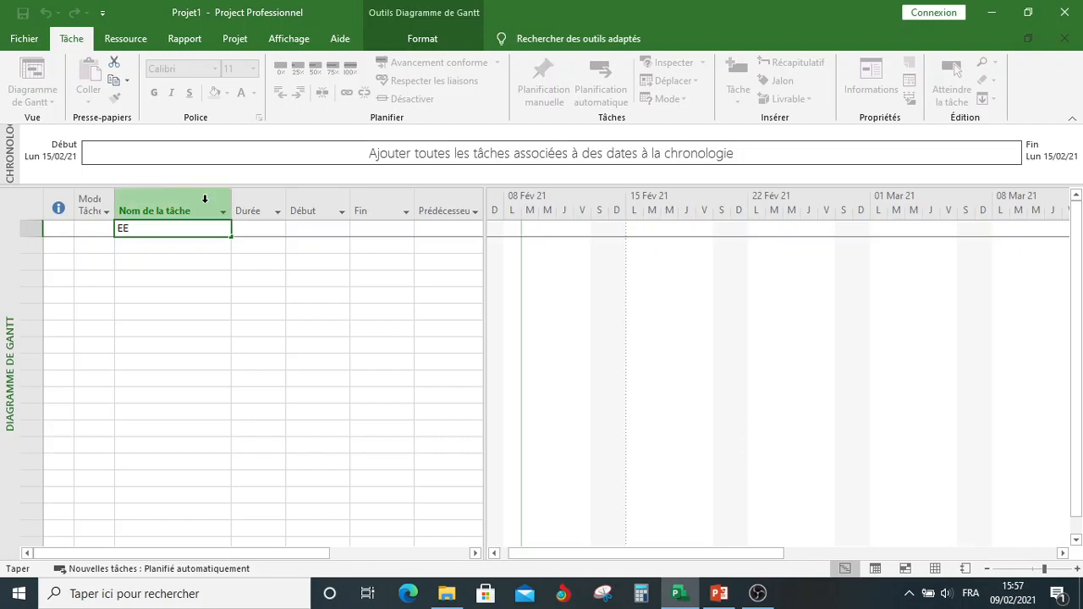
pyautogui.moveTo(156, 230); pyautogui.dragTo(99, 234)
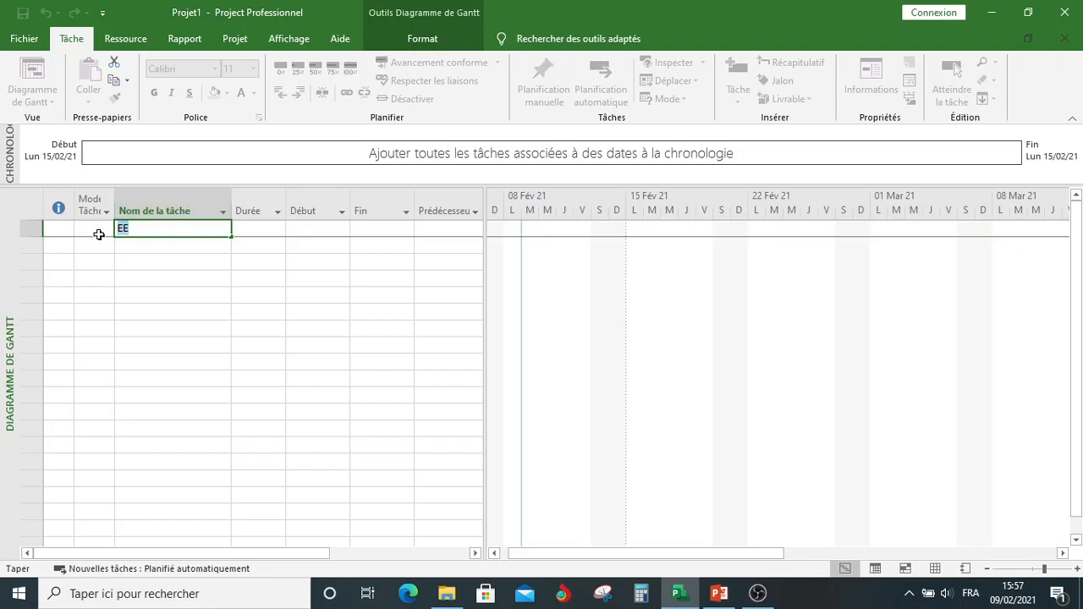
pyautogui.write('Etude')
pyautogui.press('Return')
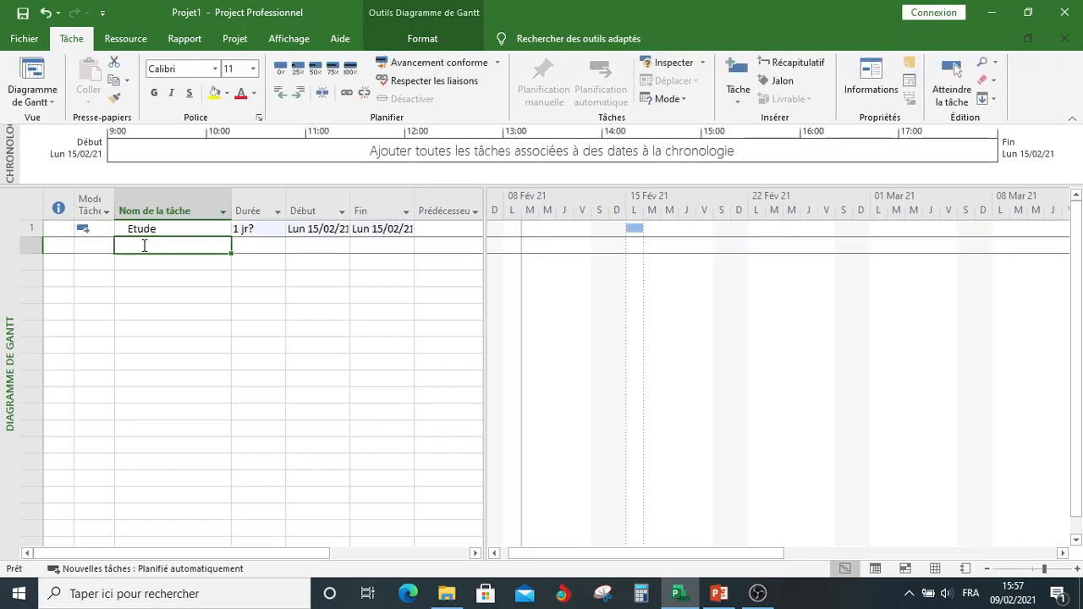
# Step: Add the tasks Achat, Préparation and Construction in the rows below Etude
pyautogui.write('Achat')
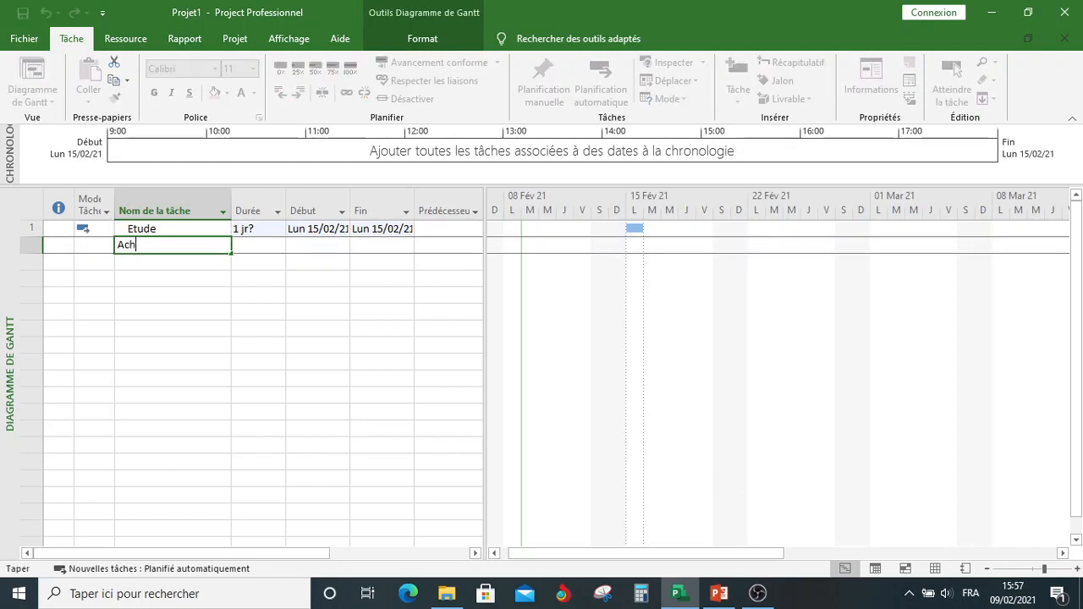
pyautogui.click(143, 263)
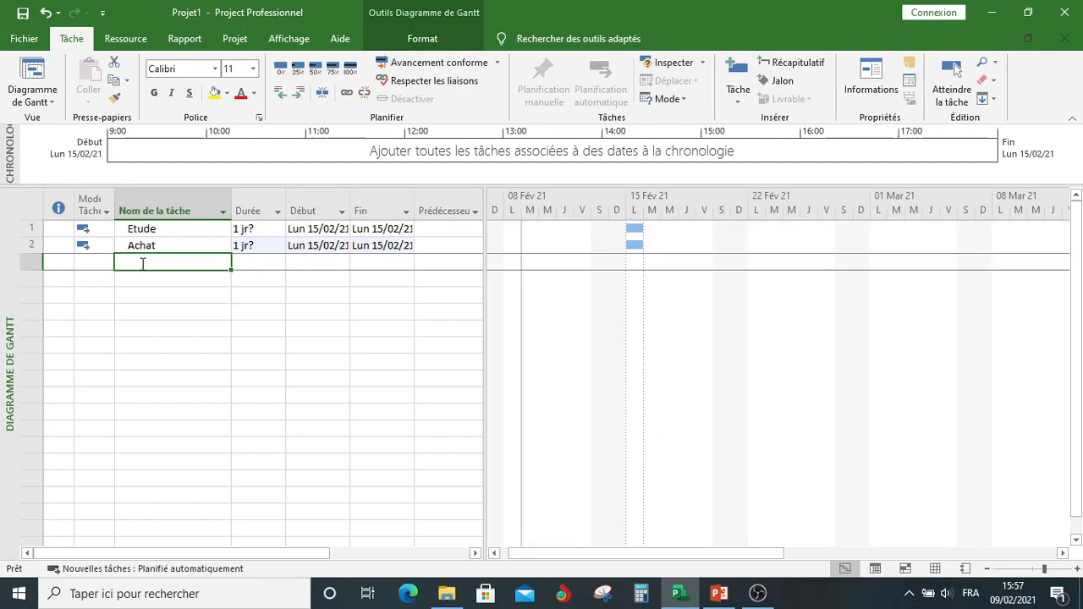
pyautogui.write('Pr')
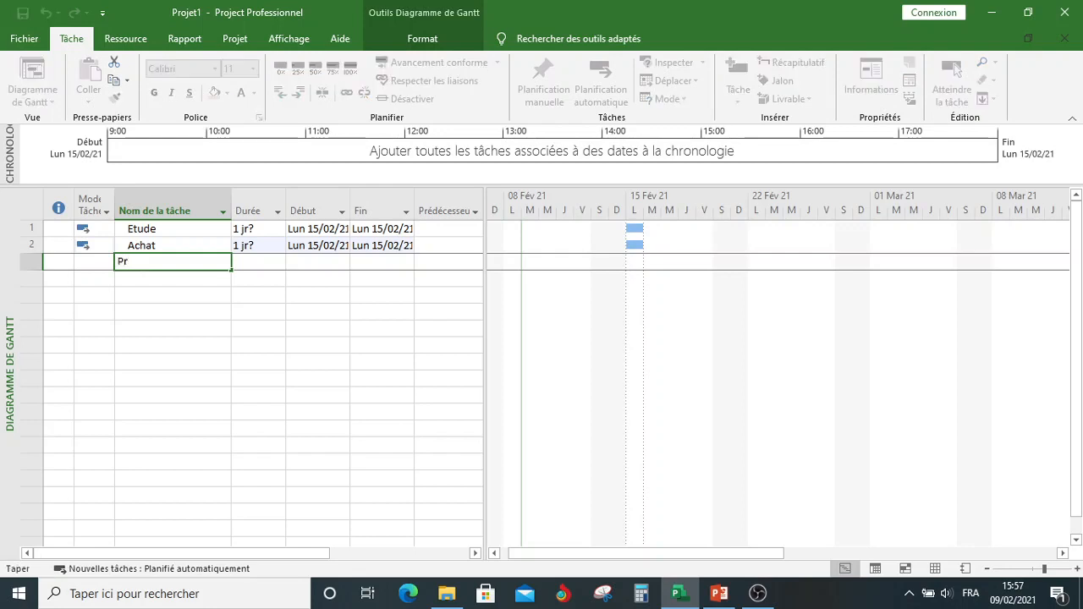
pyautogui.write('éparation')
pyautogui.click(146, 277)
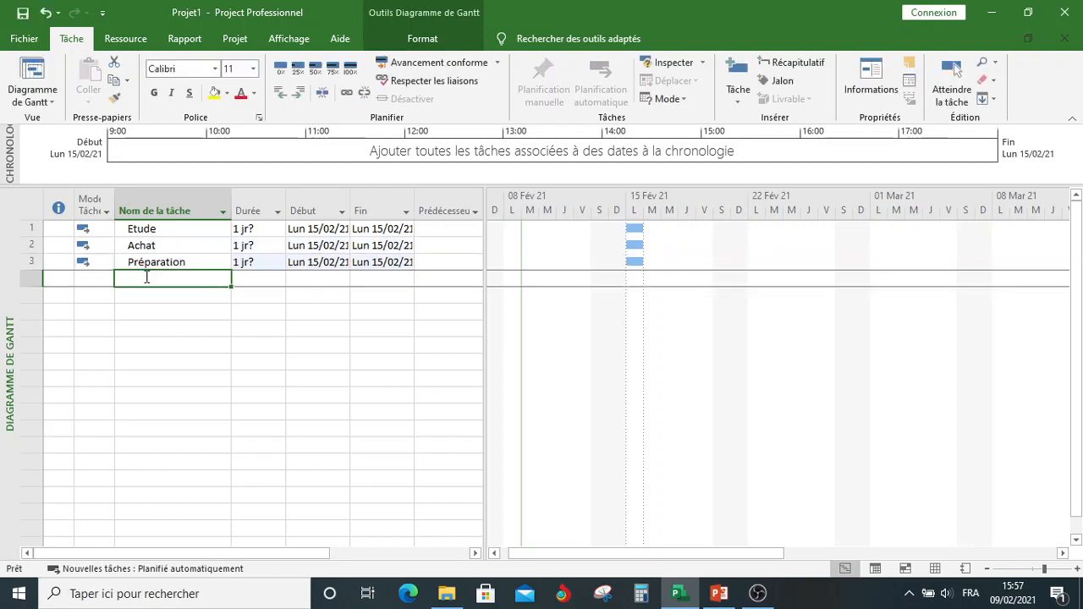
pyautogui.write('Const')
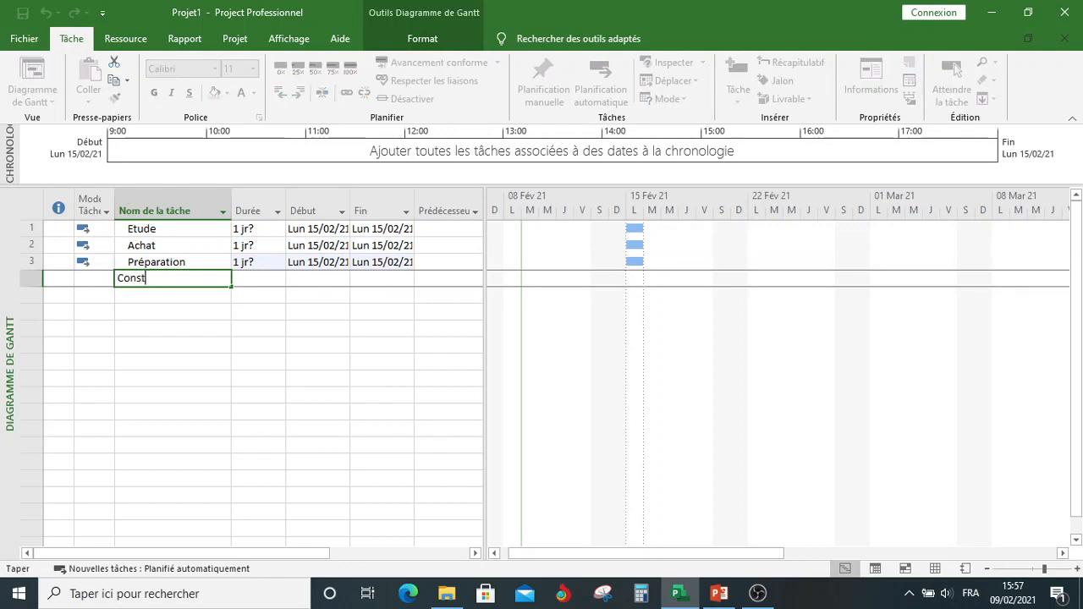
pyautogui.write('ruction')
pyautogui.click(245, 279)
# Step: Set the duration of Etude to 2mois and the duration of Achat to 4mois
pyautogui.click(265, 226)
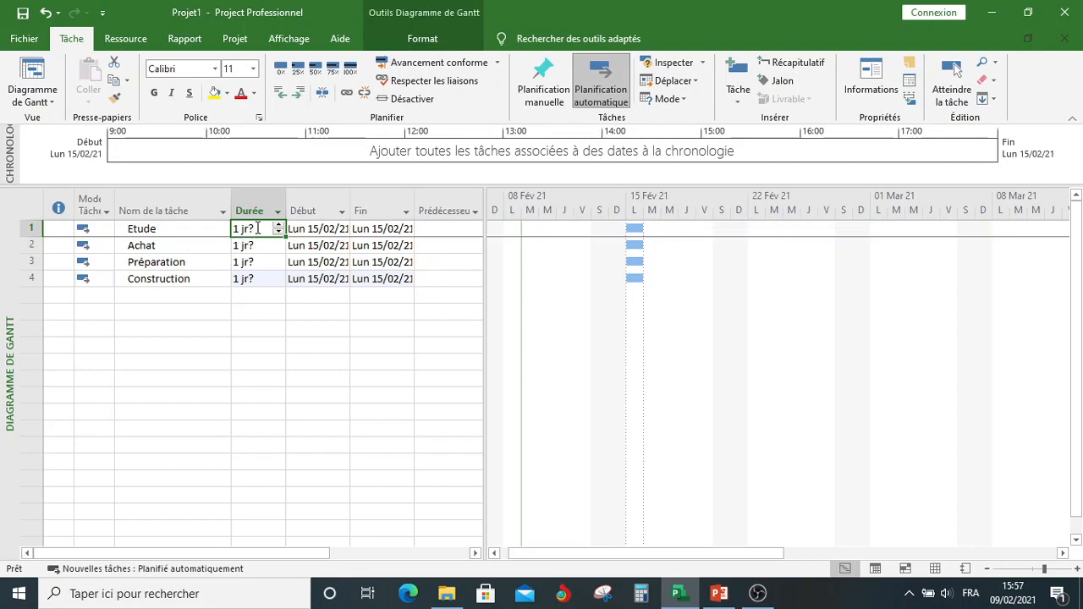
pyautogui.write('2moi')
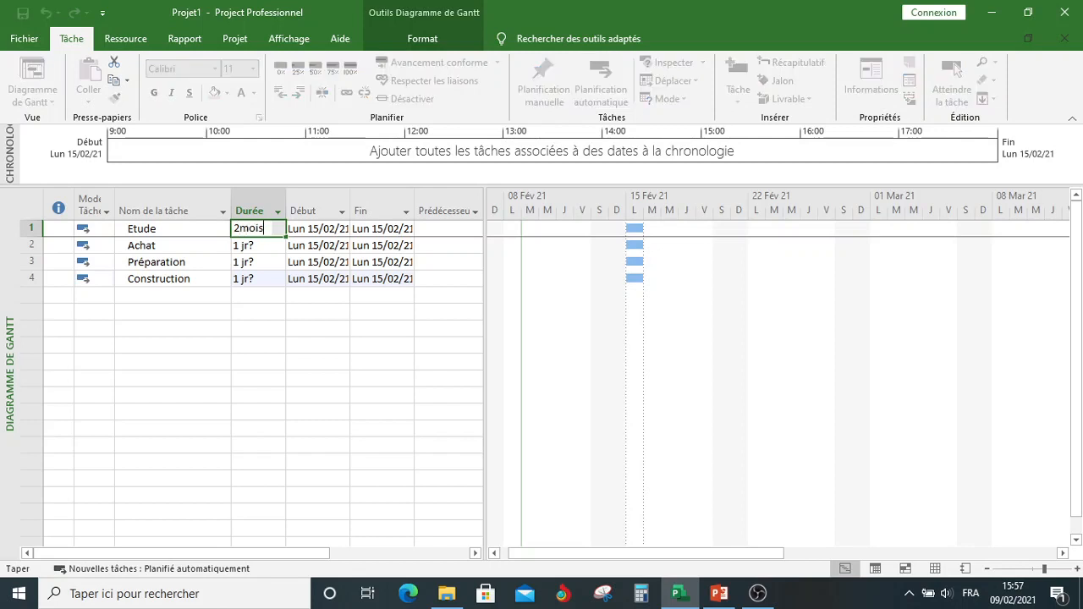
pyautogui.write('s')
pyautogui.click(254, 247)
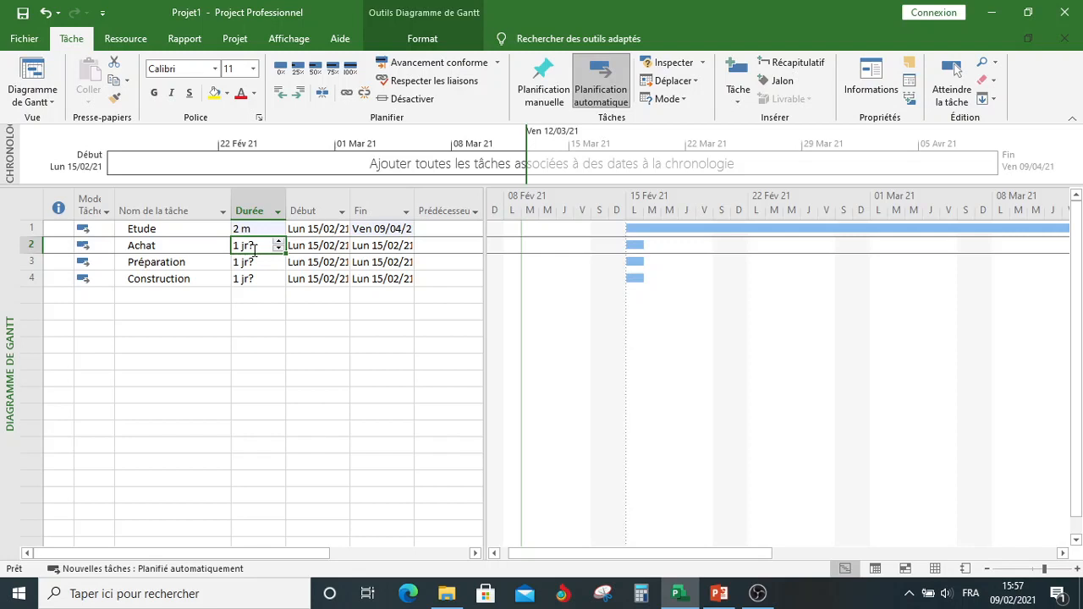
pyautogui.write('1')
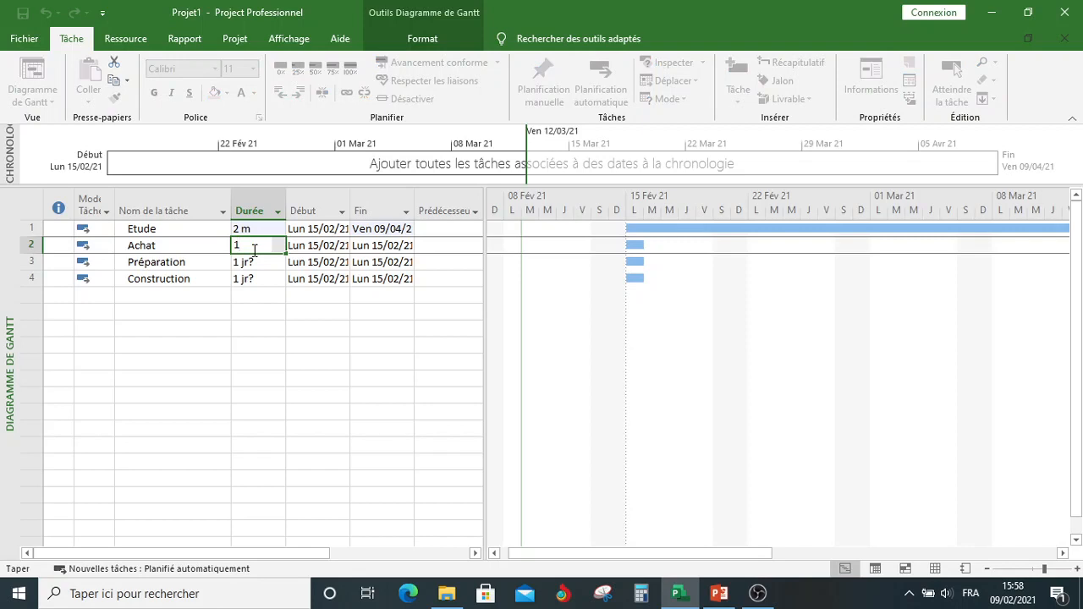
pyautogui.moveTo(242, 246); pyautogui.dragTo(230, 245)
pyautogui.write('4moi')
pyautogui.write('s')
pyautogui.press('Return')
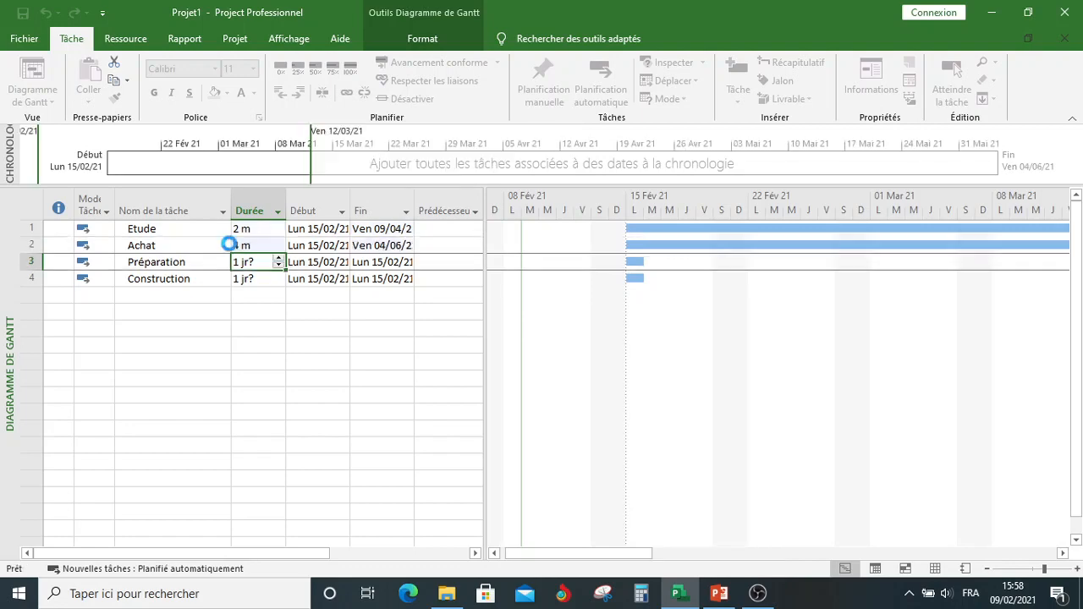
# Step: Consult the PERT planning slide in PowerPoint, return to Project and set the durations of Préparation to 1mois and Construction to 5mois
pyautogui.click(718, 595)
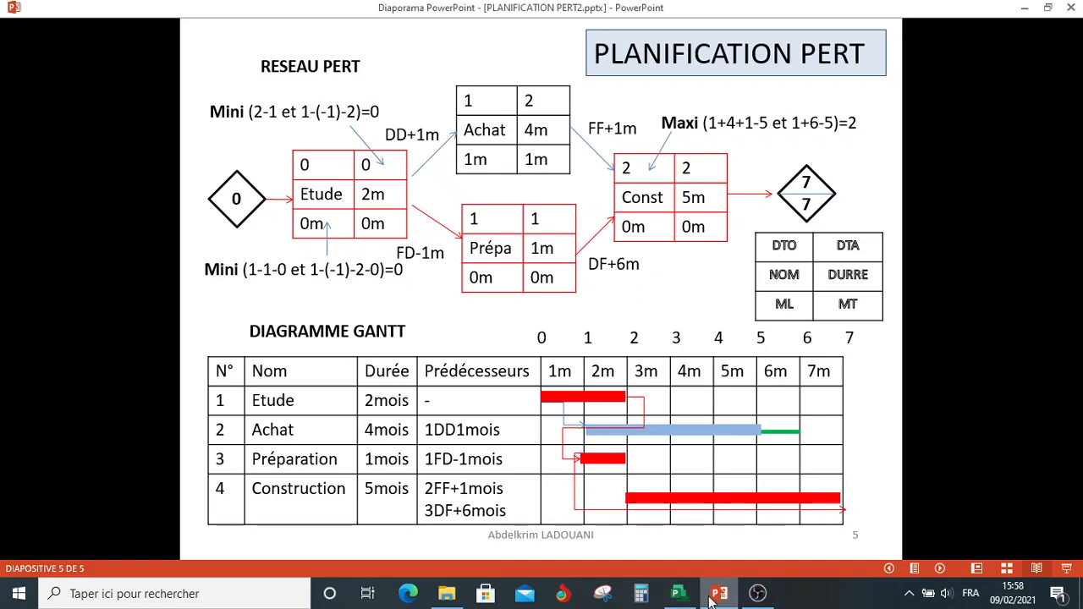
pyautogui.click(680, 595)
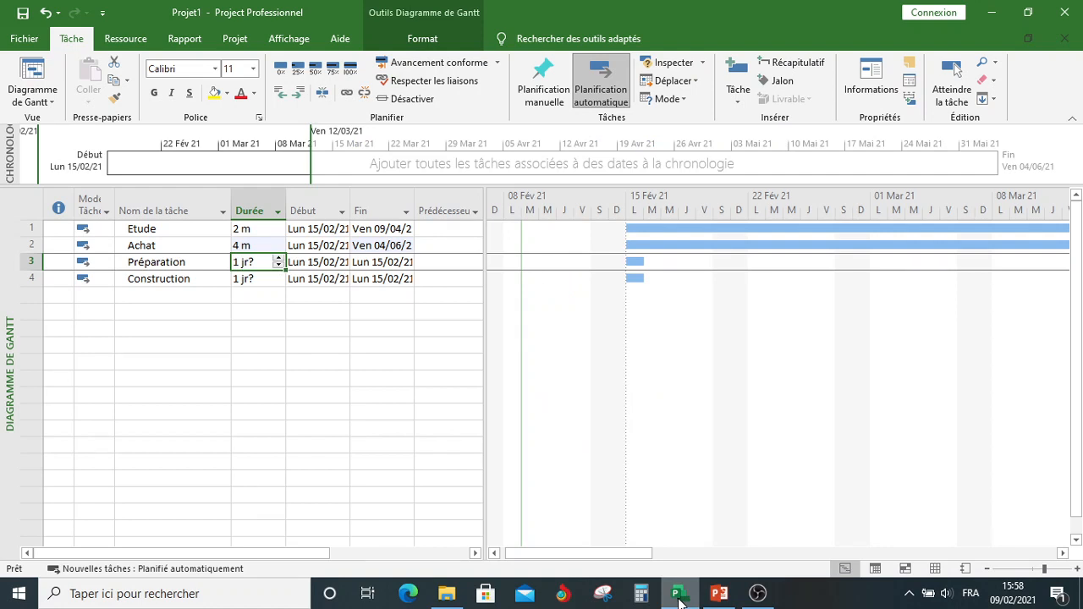
pyautogui.write('1mois')
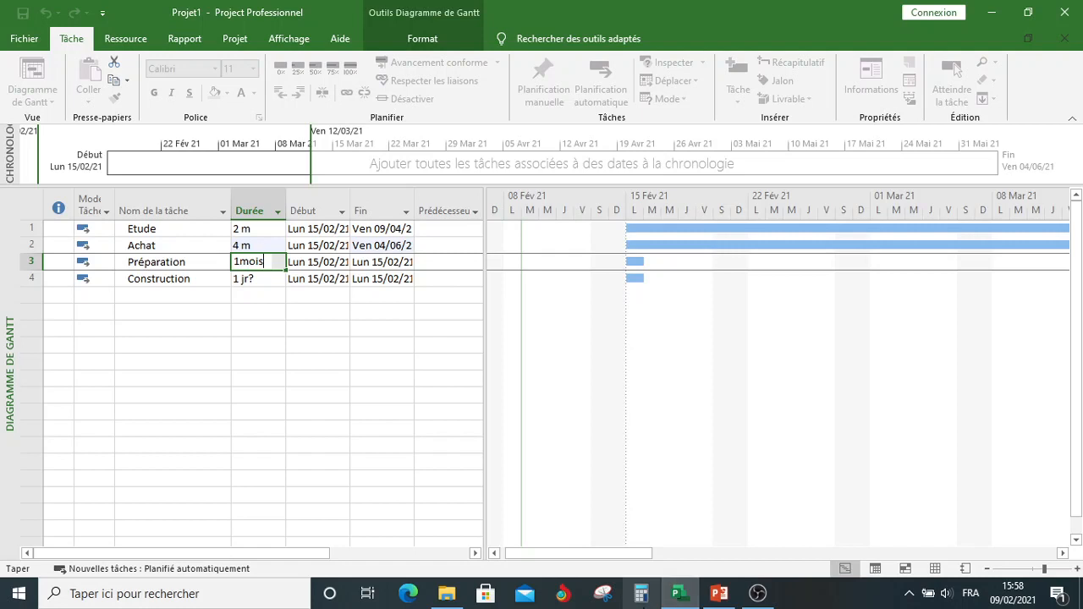
pyautogui.click(258, 279)
pyautogui.write('5mois')
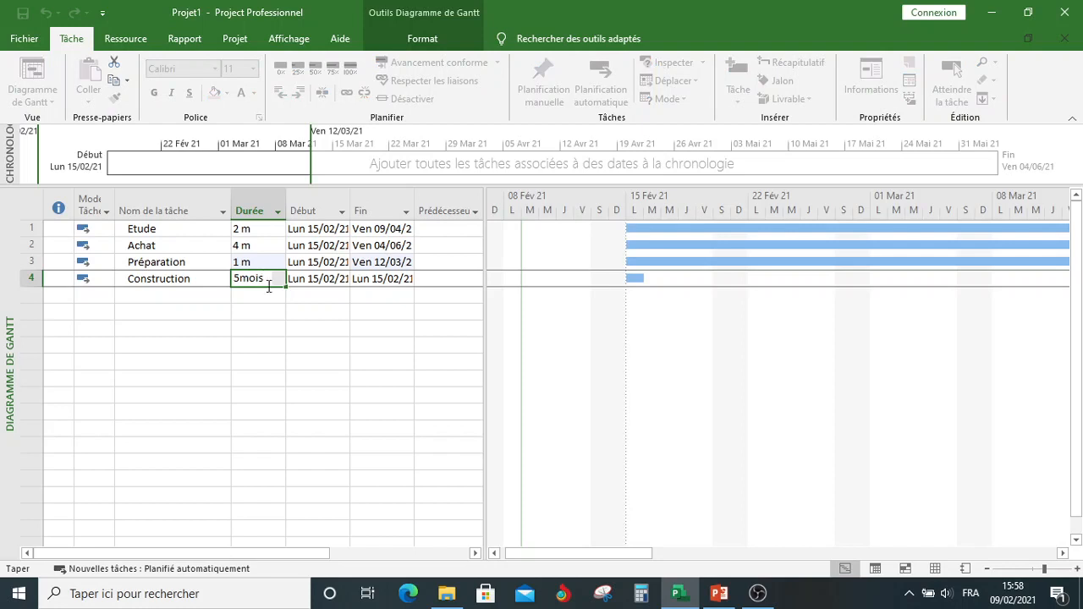
pyautogui.click(280, 312)
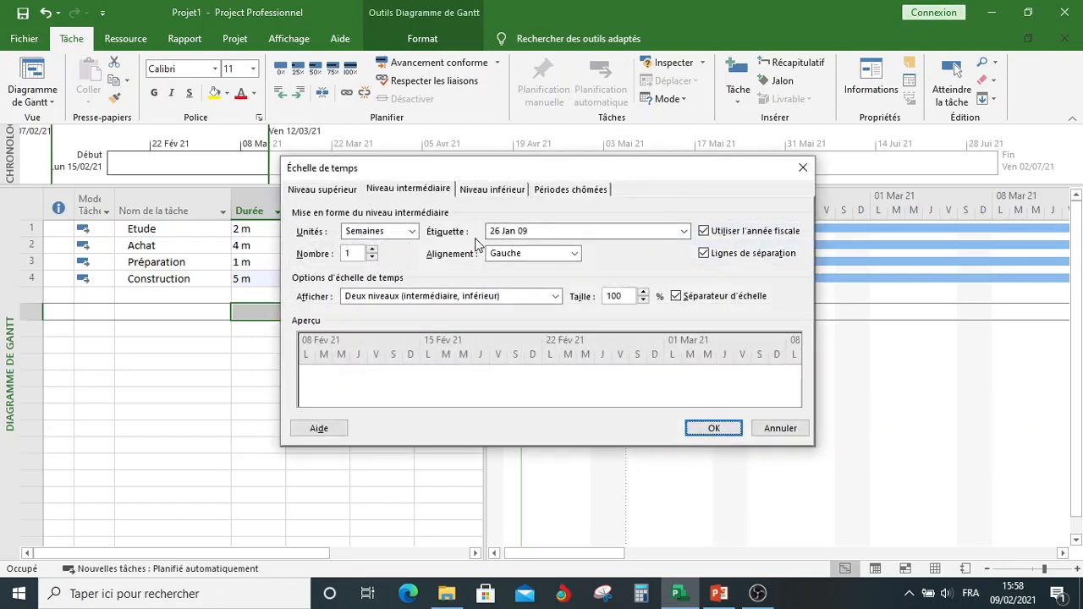
# Step: Set the timescale's middle tier to Années and its lower tier to Mois with the label M1, M2, M3, … (À partir du début)
pyautogui.click(412, 238)
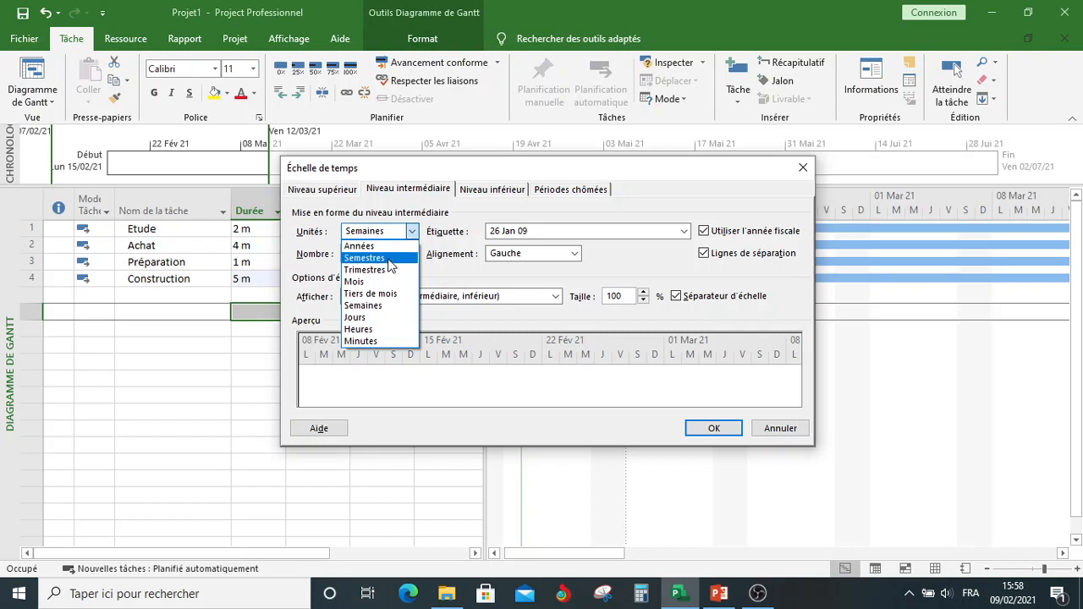
pyautogui.click(386, 246)
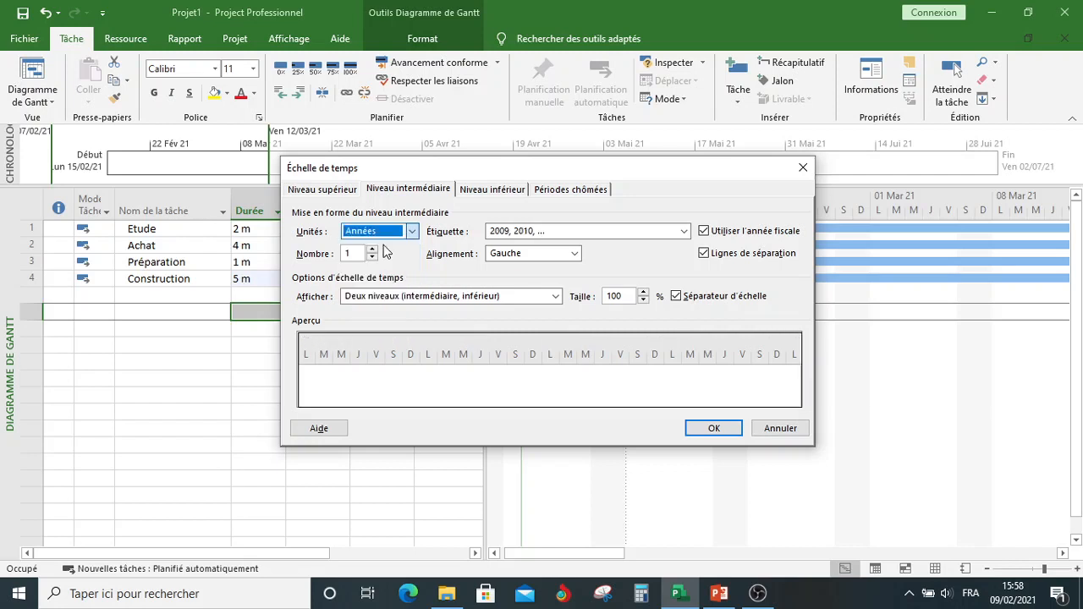
pyautogui.click(483, 193)
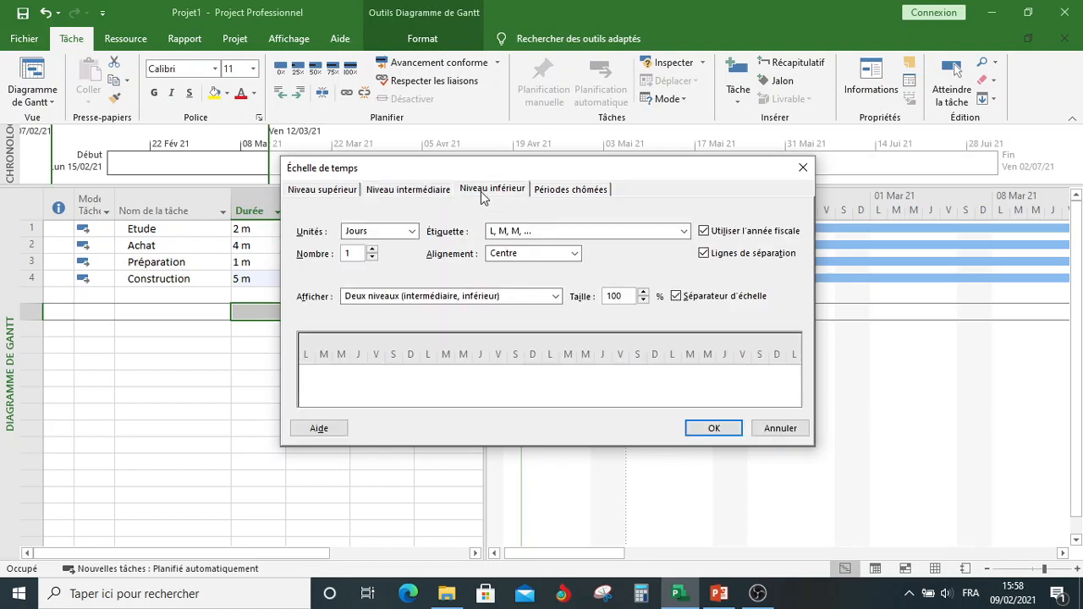
pyautogui.click(413, 230)
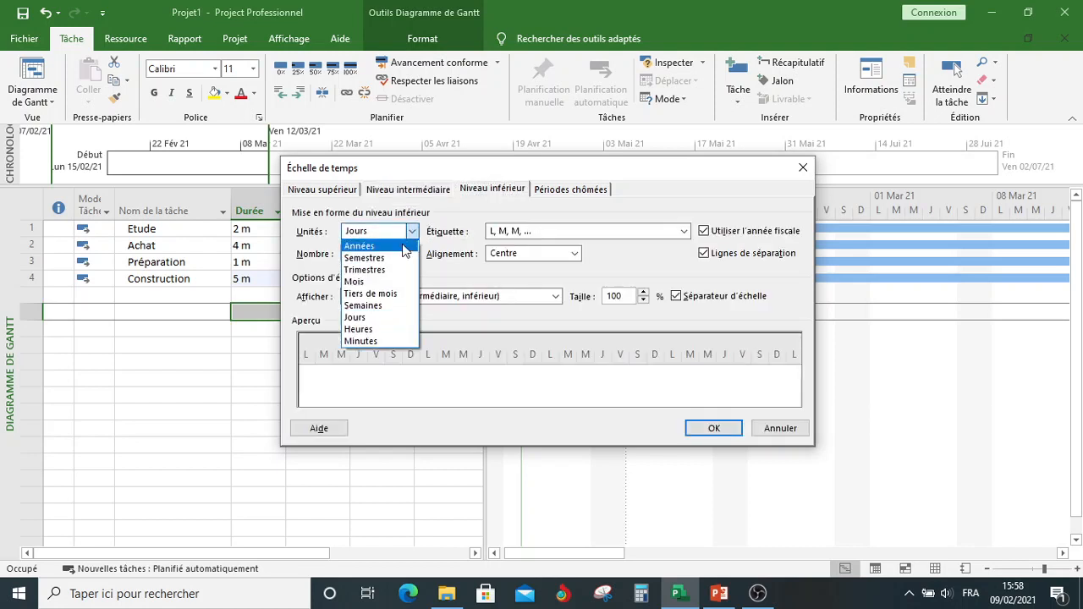
pyautogui.click(385, 282)
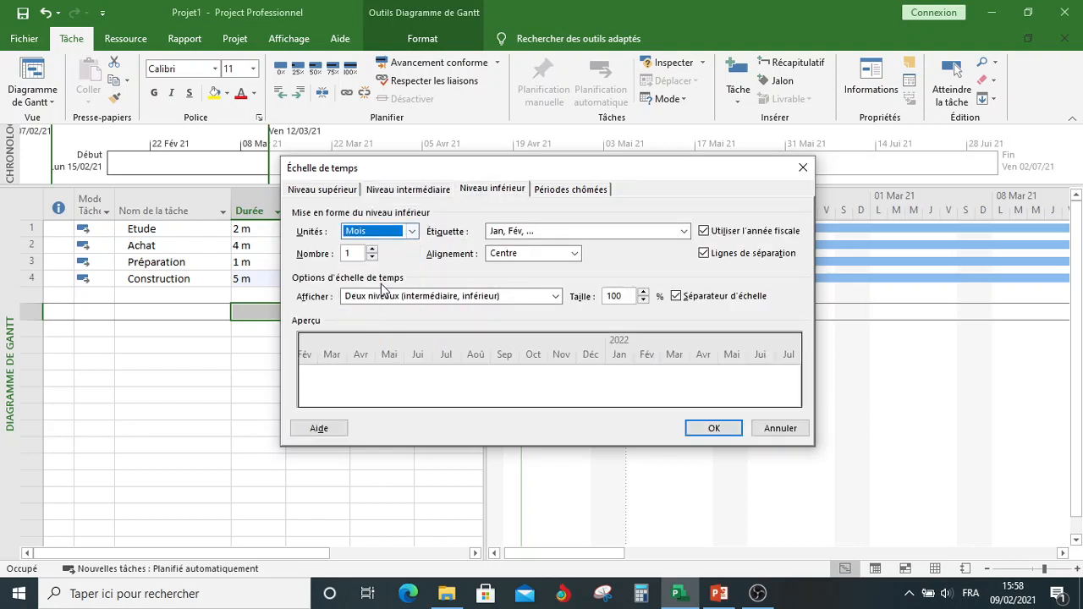
pyautogui.click(683, 231)
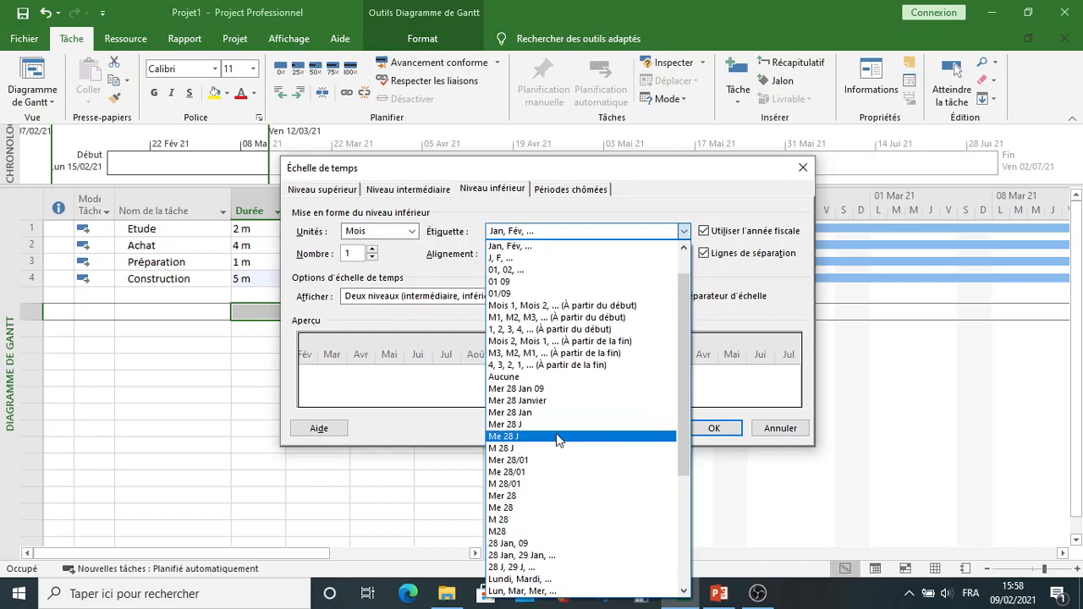
pyautogui.click(506, 319)
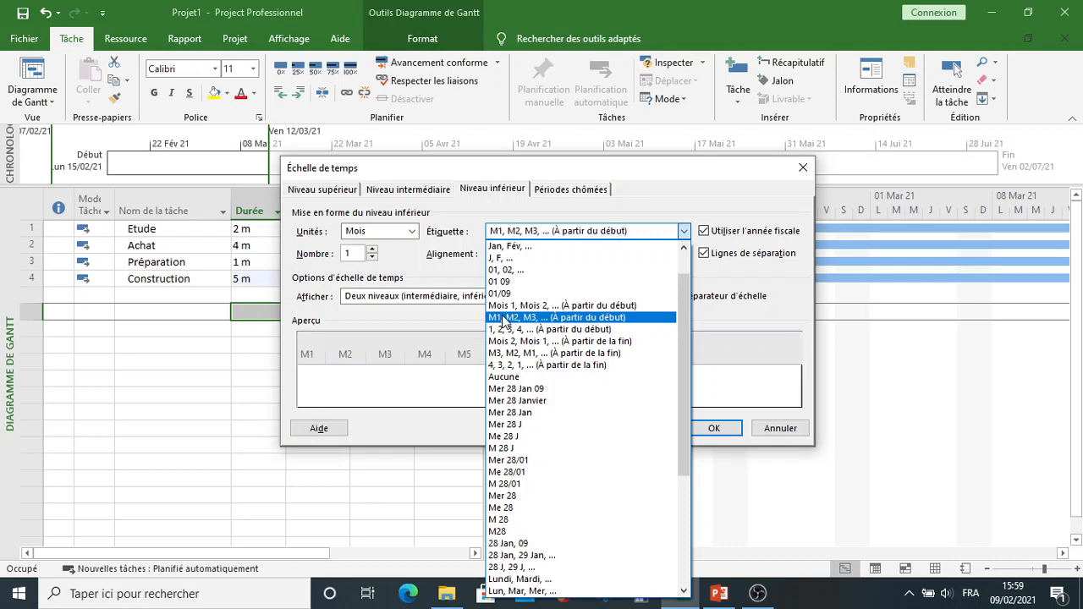
pyautogui.click(705, 428)
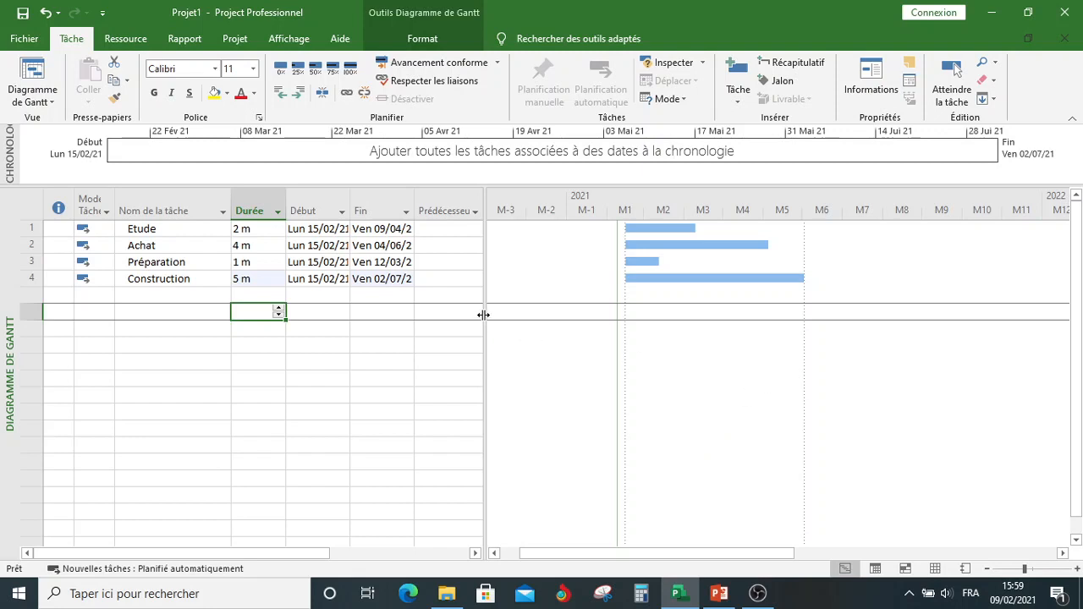
# Step: Enter 1DD+1mois as the predecessor of Achat and inspect the dependency link between Etude and Achat in the chart
pyautogui.moveTo(483, 315); pyautogui.dragTo(620, 310)
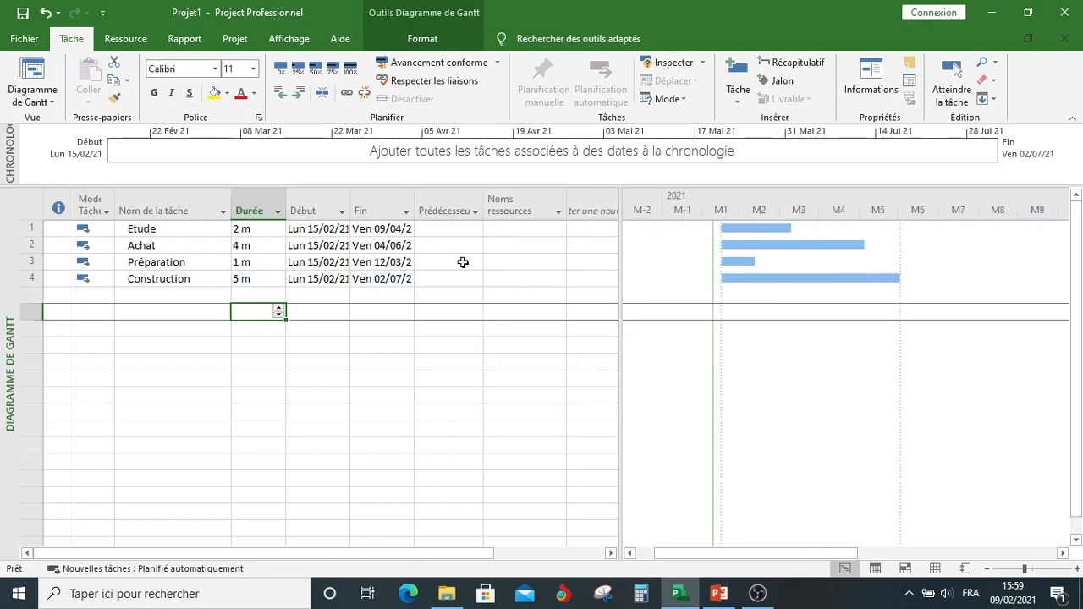
pyautogui.click(444, 247)
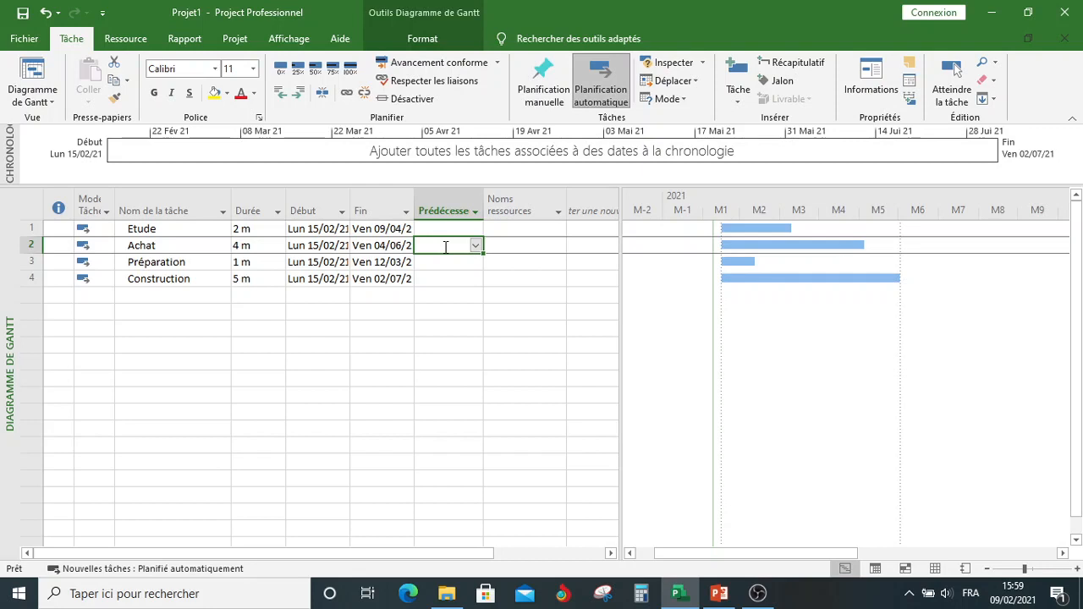
pyautogui.write('1')
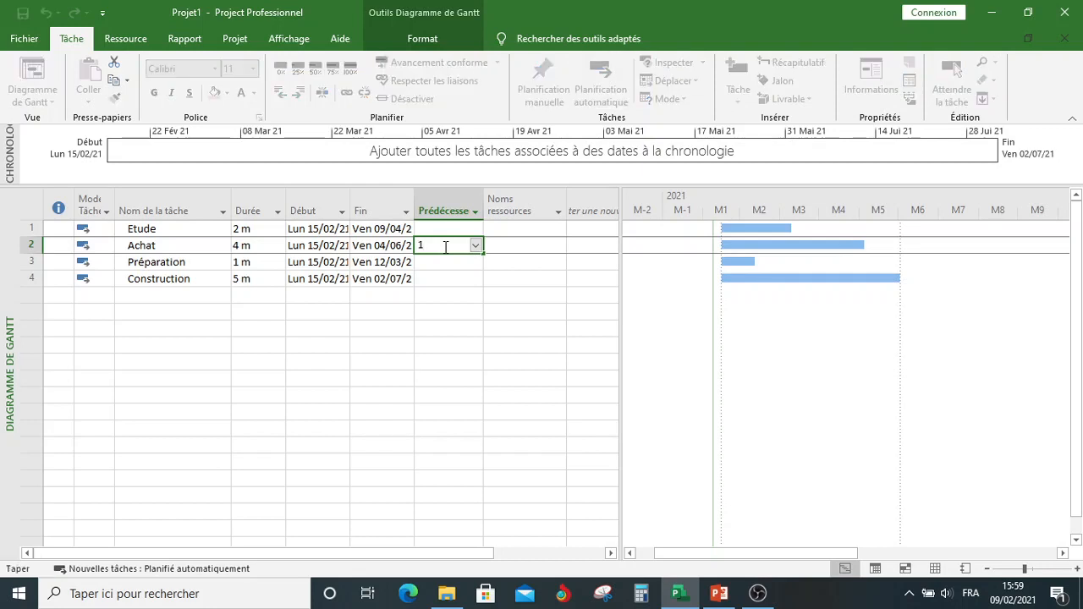
pyautogui.write('dd1mois')
pyautogui.press('Return')
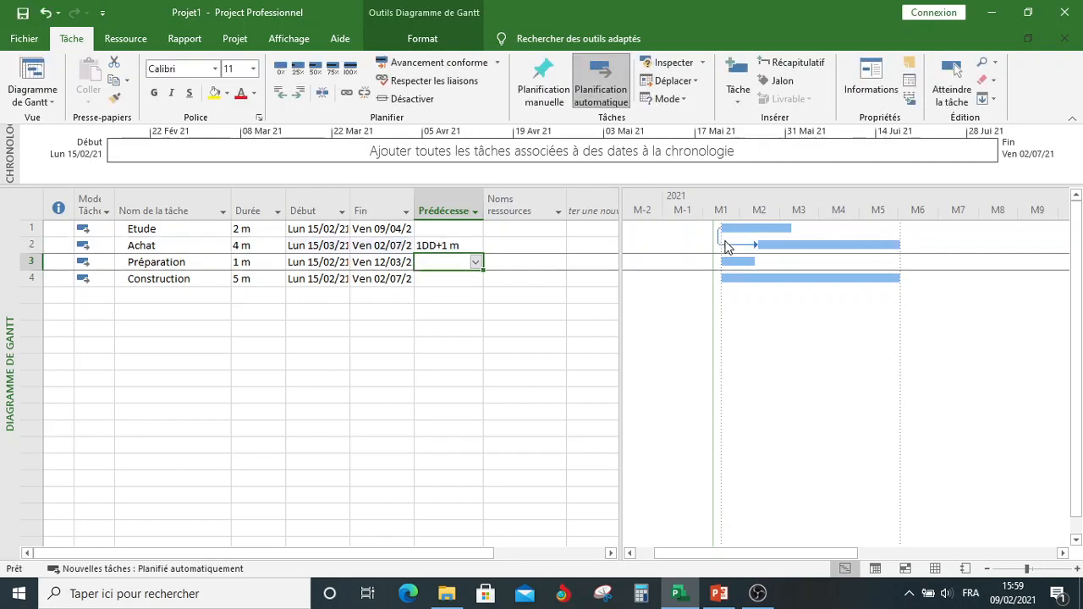
pyautogui.doubleClick(726, 252)
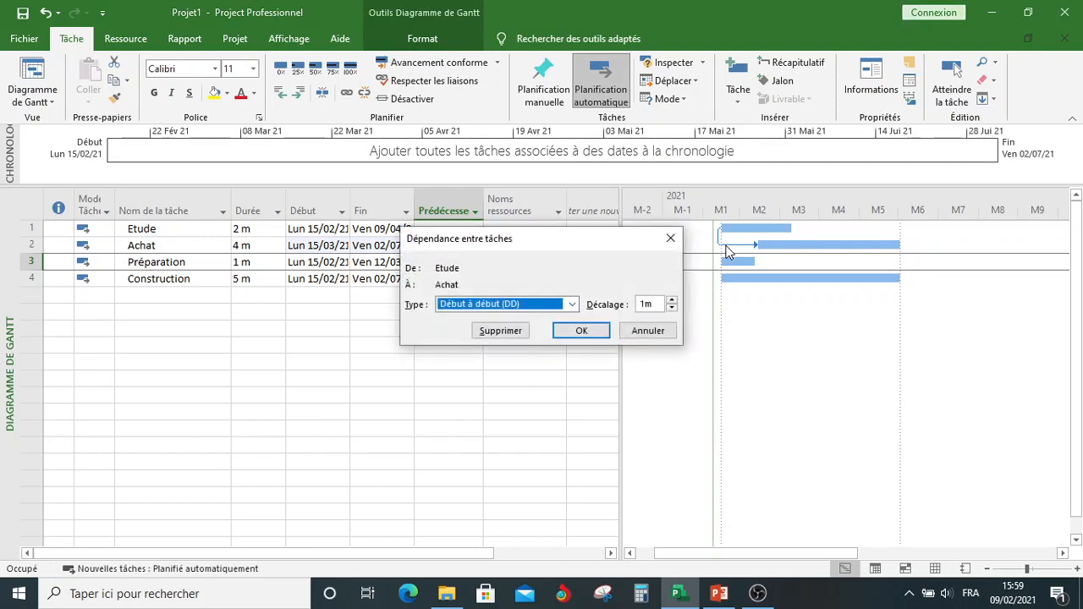
pyautogui.click(670, 238)
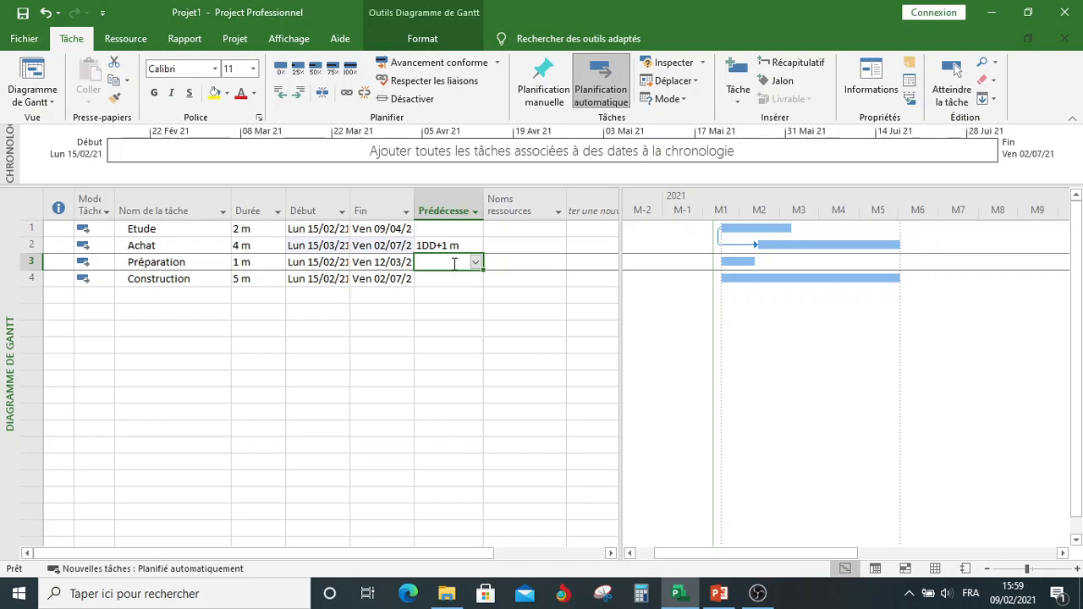
# Step: Enter 1FD-1mois as the predecessor of Préparation
pyautogui.write('1')
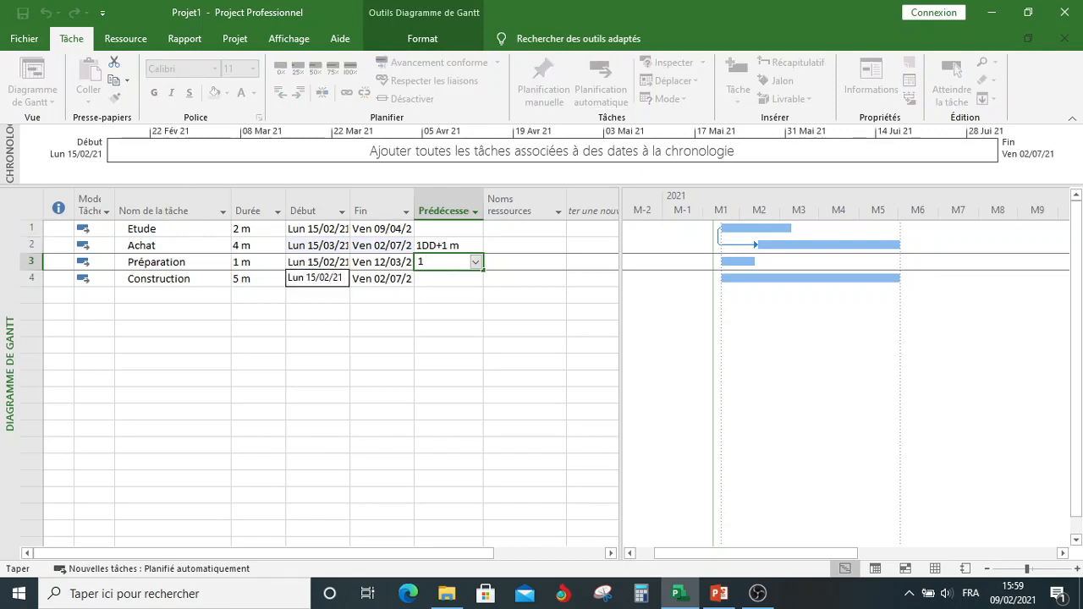
pyautogui.write('FD-1mois')
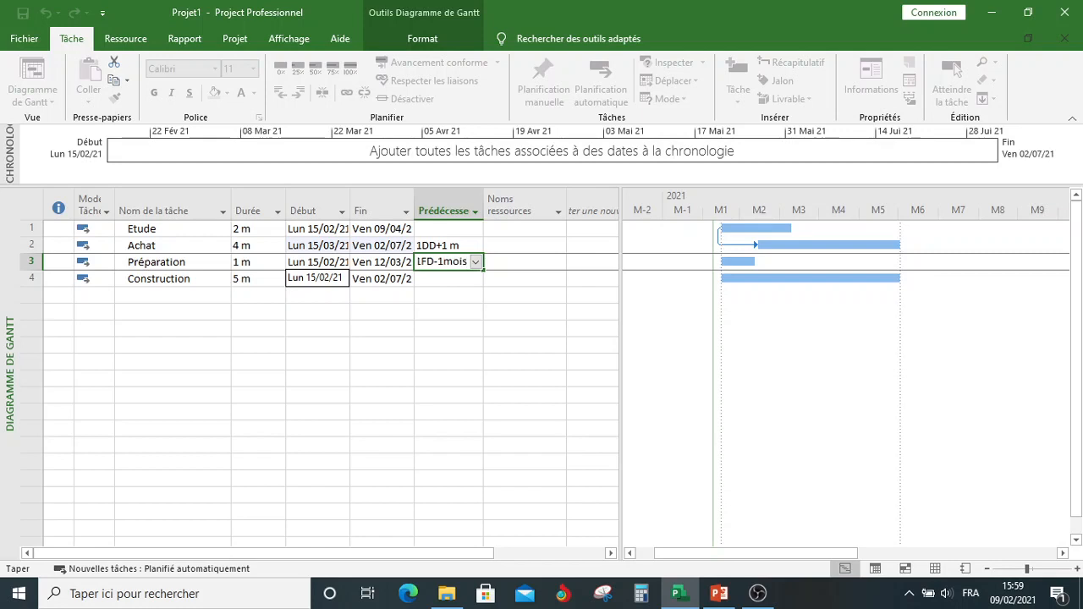
pyautogui.click(430, 277)
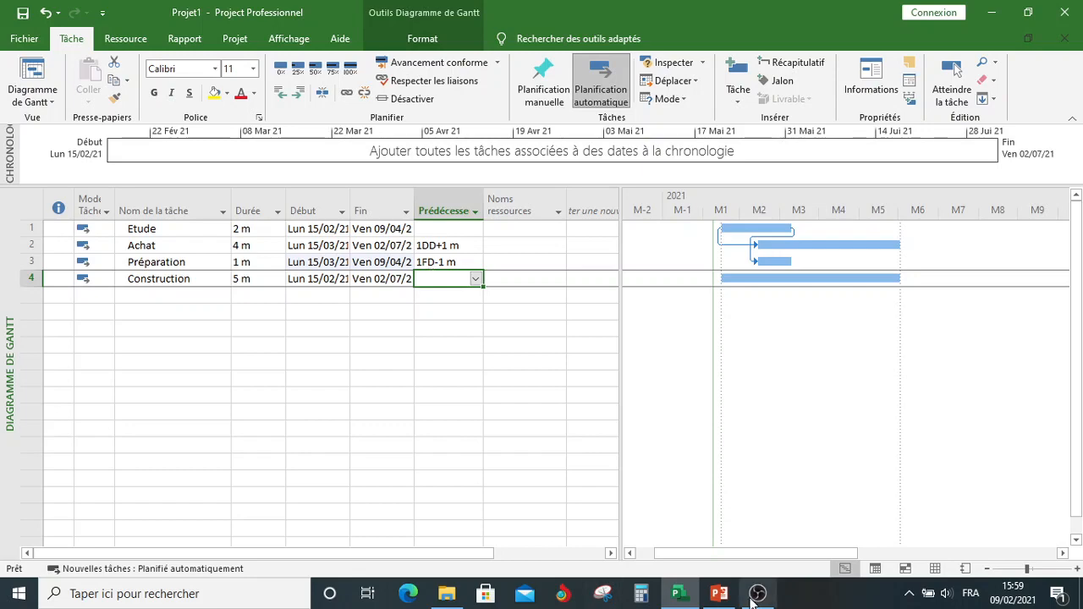
# Step: Consult the PERT slide in PowerPoint, return to Project and enter 2FF+1mois;3DF+5mois as the predecessors of Construction
pyautogui.click(717, 596)
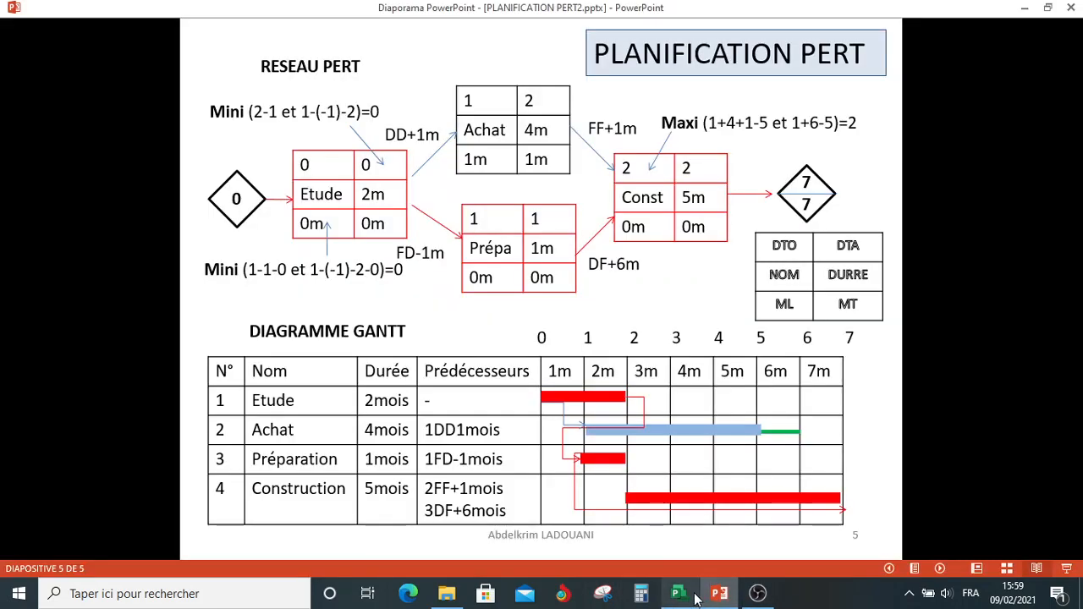
pyautogui.moveTo(677, 597)
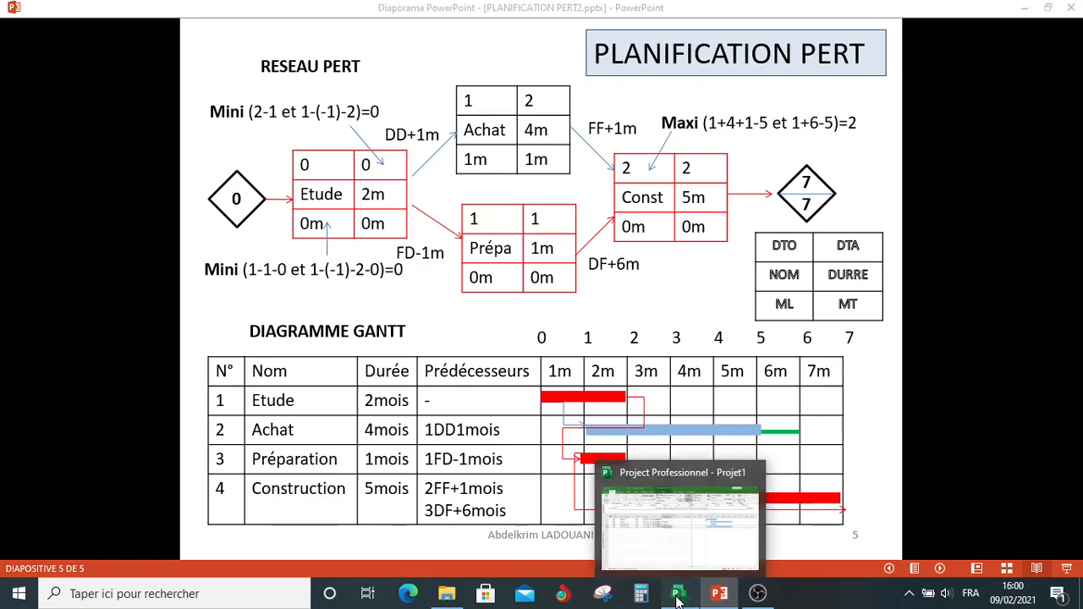
pyautogui.click(677, 598)
pyautogui.write('2f')
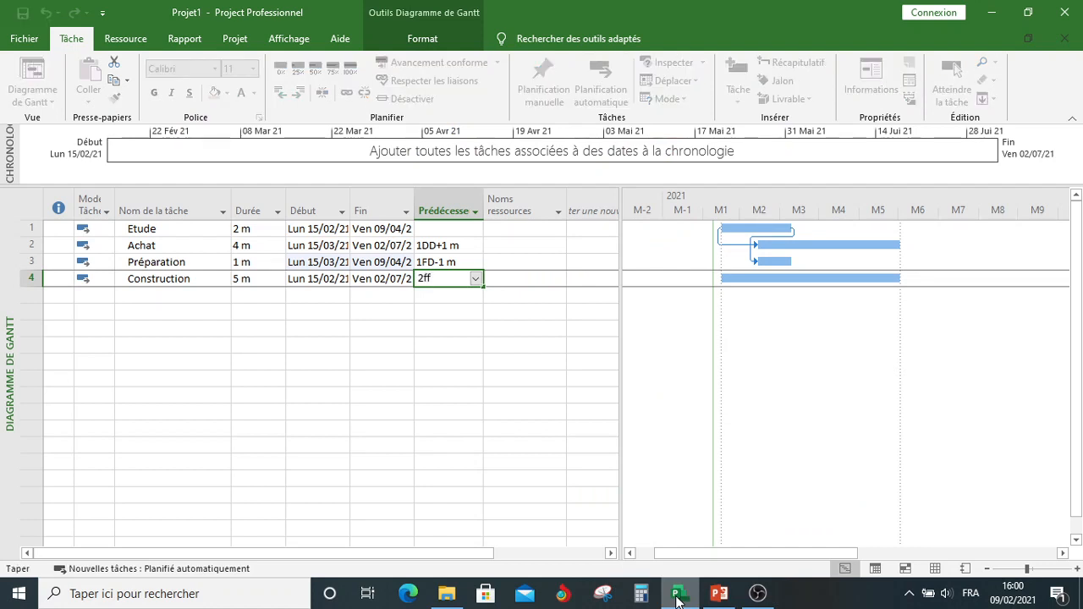
pyautogui.write('f')
pyautogui.write('1moi')
pyautogui.write('s;')
pyautogui.write('3d')
pyautogui.write('f')
pyautogui.write('5mois')
pyautogui.press('Return')
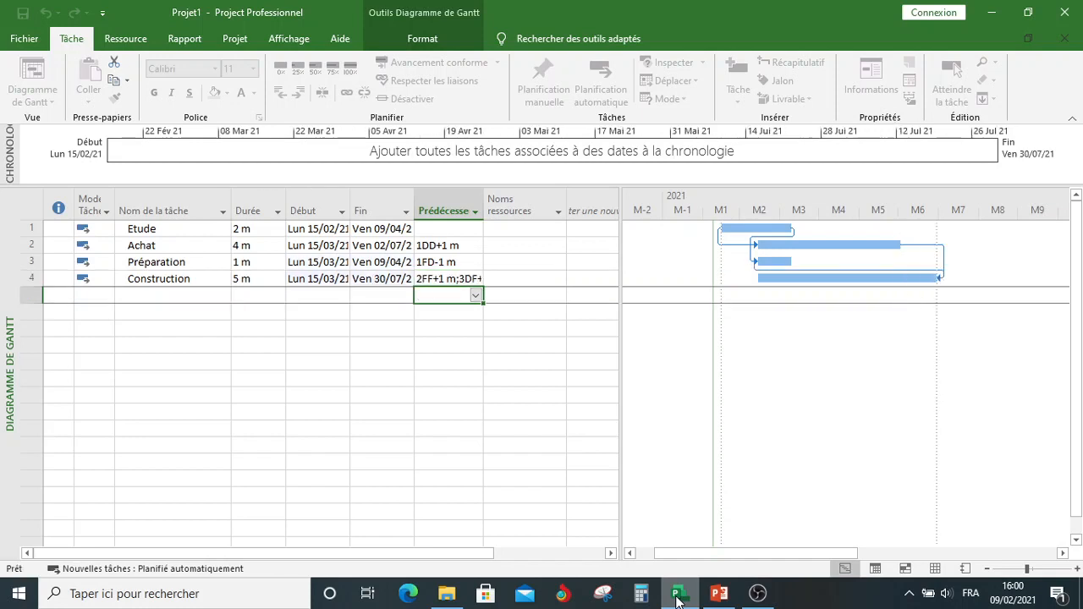
# Step: Check the PERT slide in PowerPoint, return to Project and fit the Prédécesseurs column to its contents
pyautogui.click(723, 603)
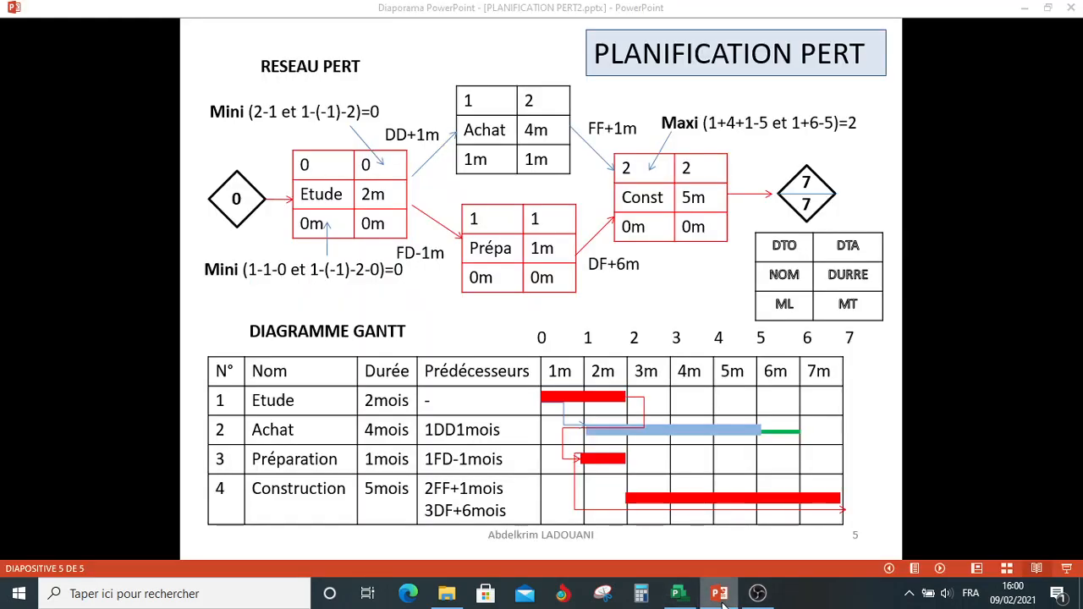
pyautogui.click(722, 603)
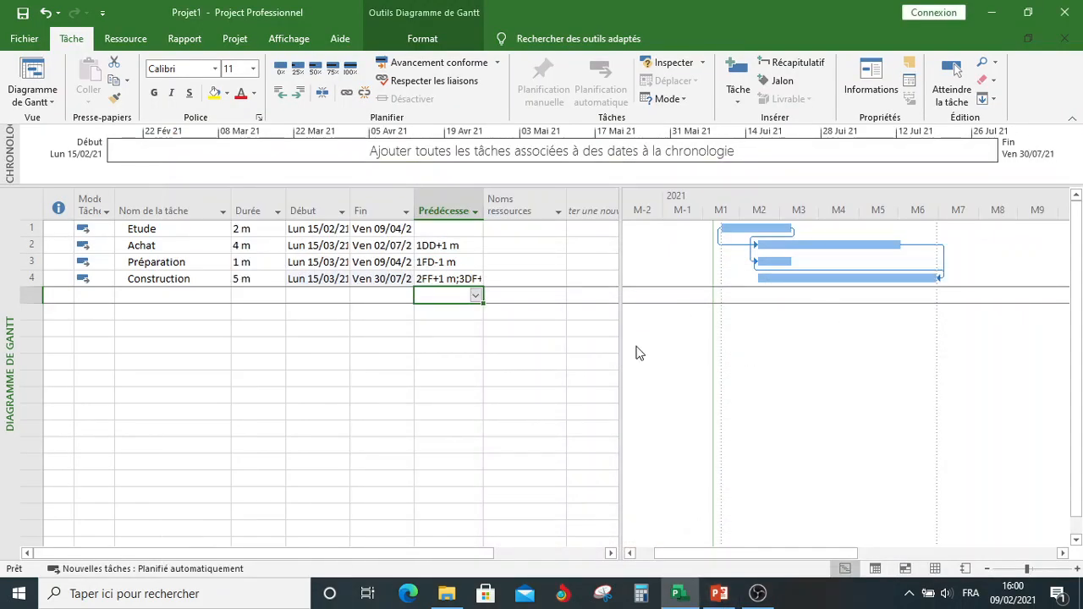
pyautogui.doubleClick(483, 198)
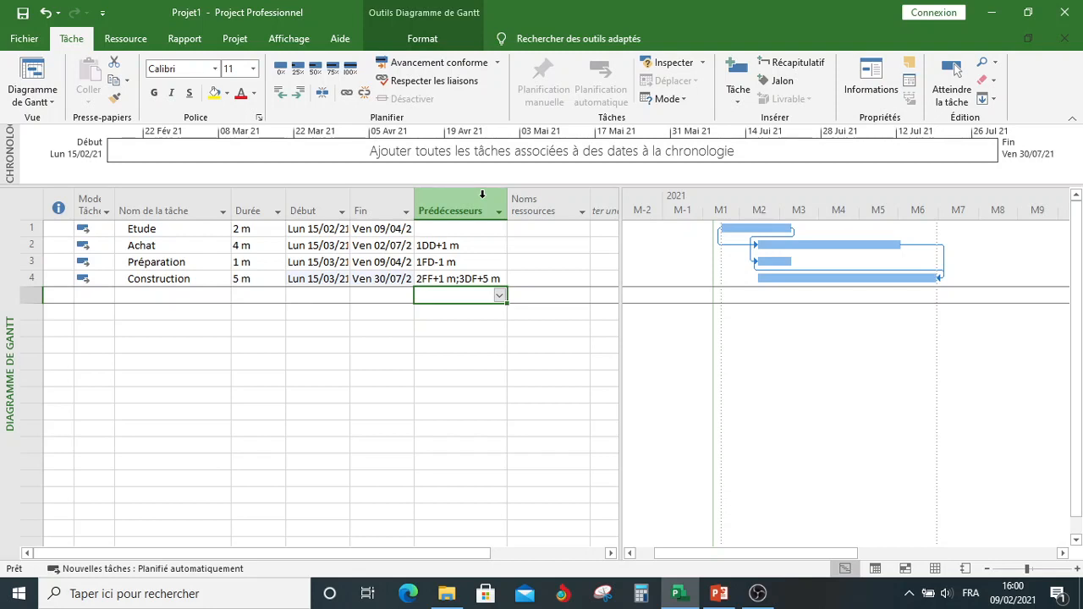
# Step: Examine the Achat, Construction and Préparation boxes in the Réseau de tâches view, and return to the Diagramme de Gantt view
pyautogui.click(25, 100)
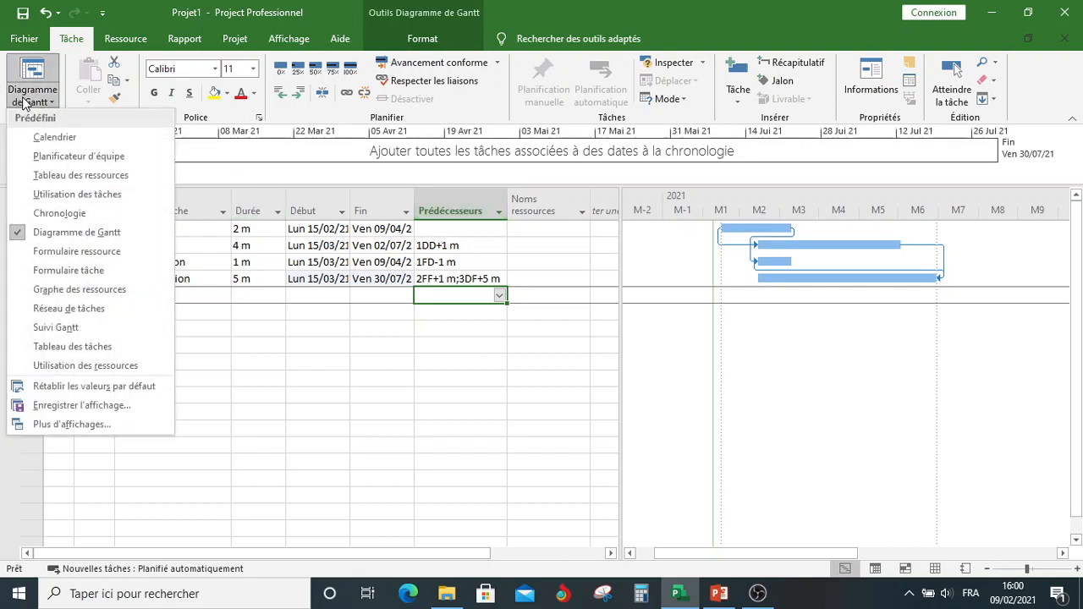
pyautogui.click(52, 315)
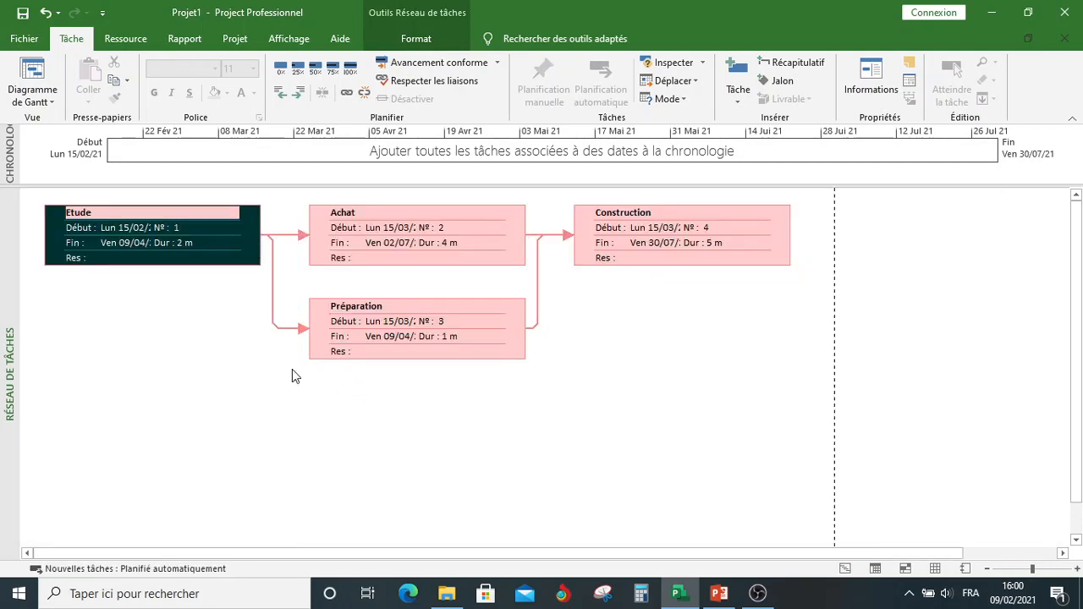
pyautogui.click(324, 243)
pyautogui.click(603, 239)
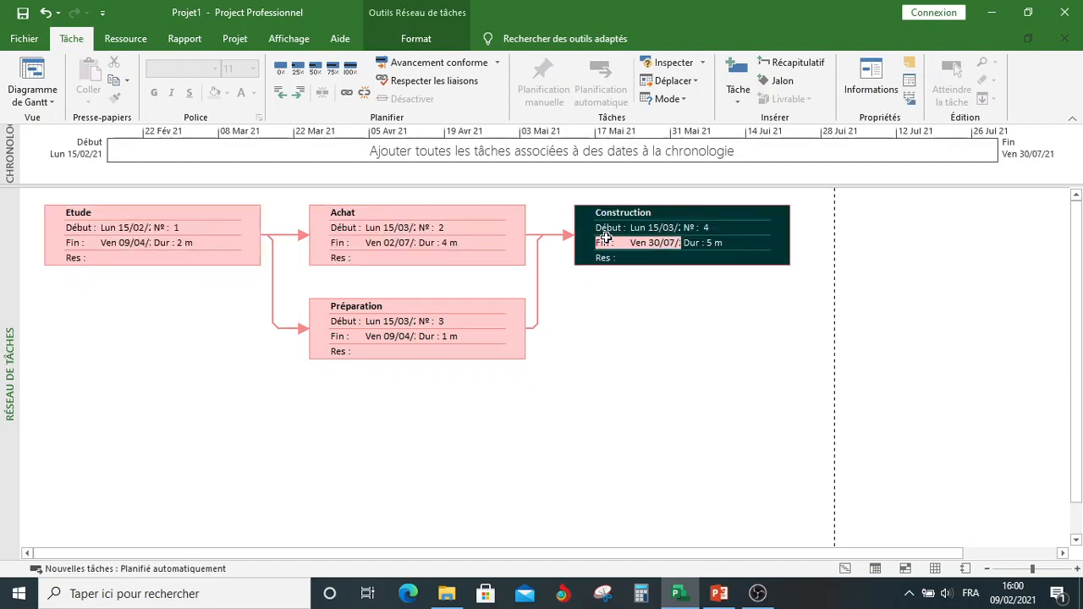
pyautogui.click(418, 326)
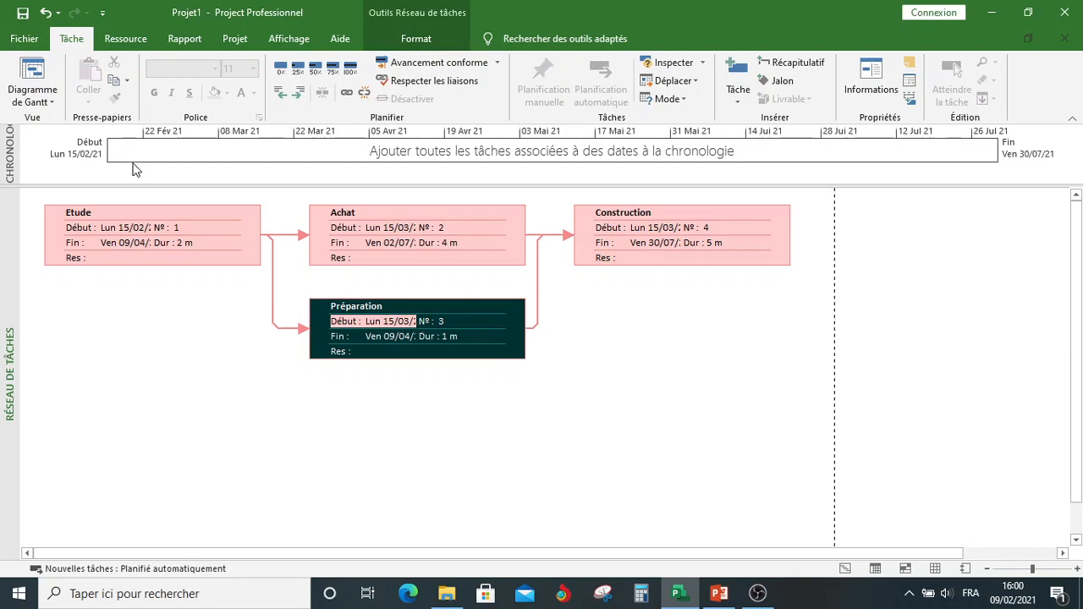
pyautogui.click(36, 101)
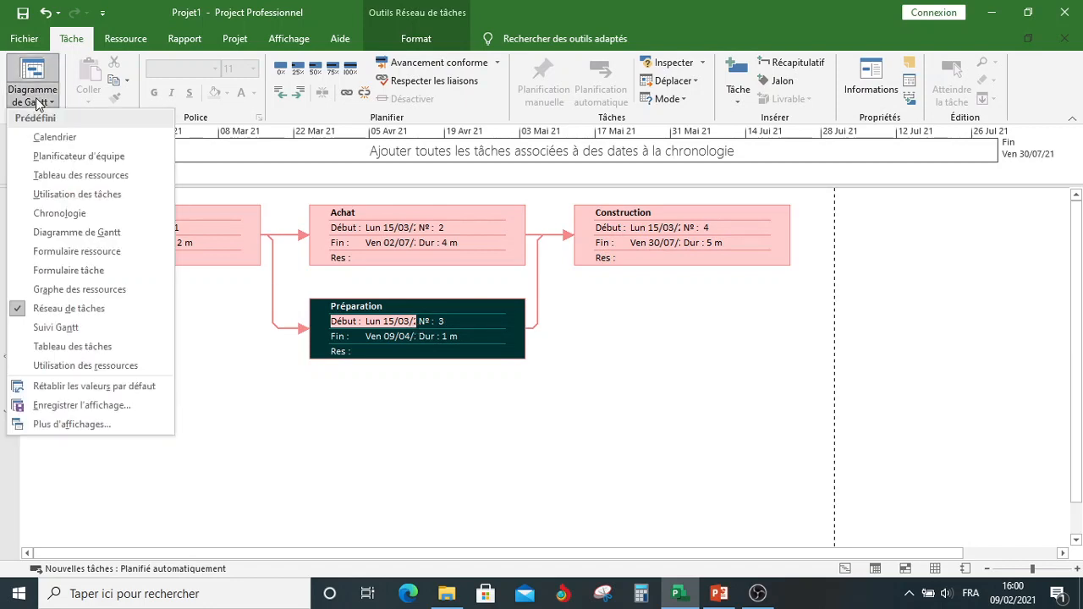
pyautogui.click(74, 232)
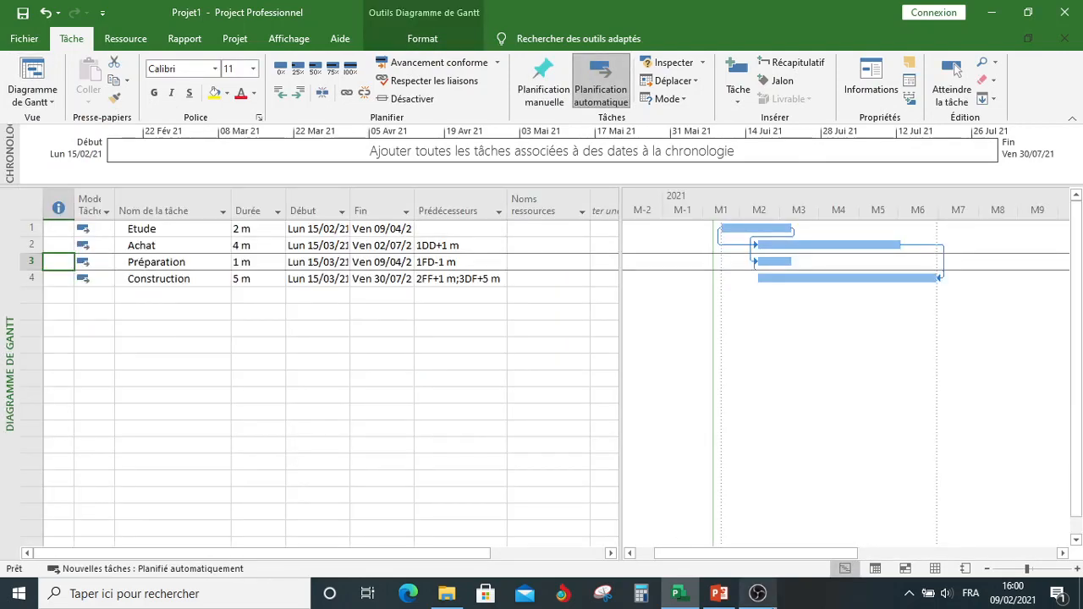
# Step: Compare the Gantt schedule in Project with the predecessors and bars on the PowerPoint PERT slide
pyautogui.click(719, 595)
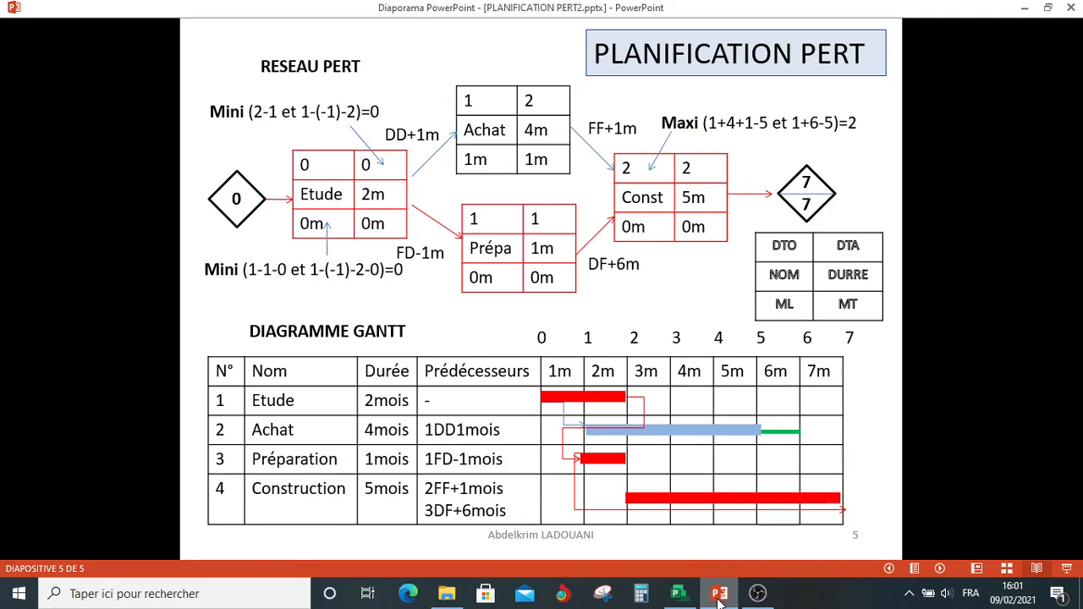
pyautogui.click(719, 595)
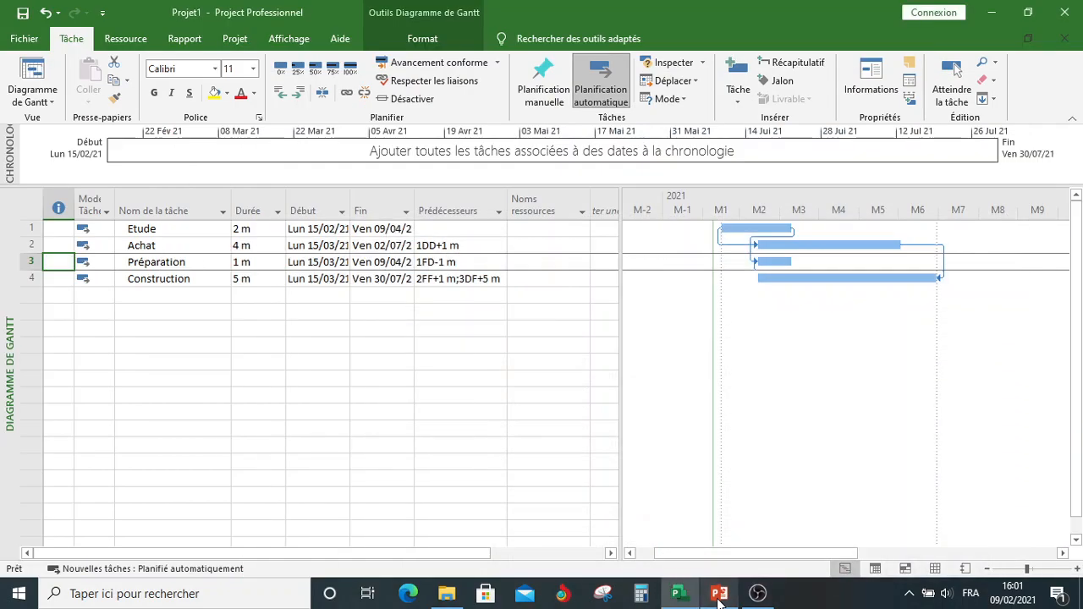
pyautogui.click(720, 595)
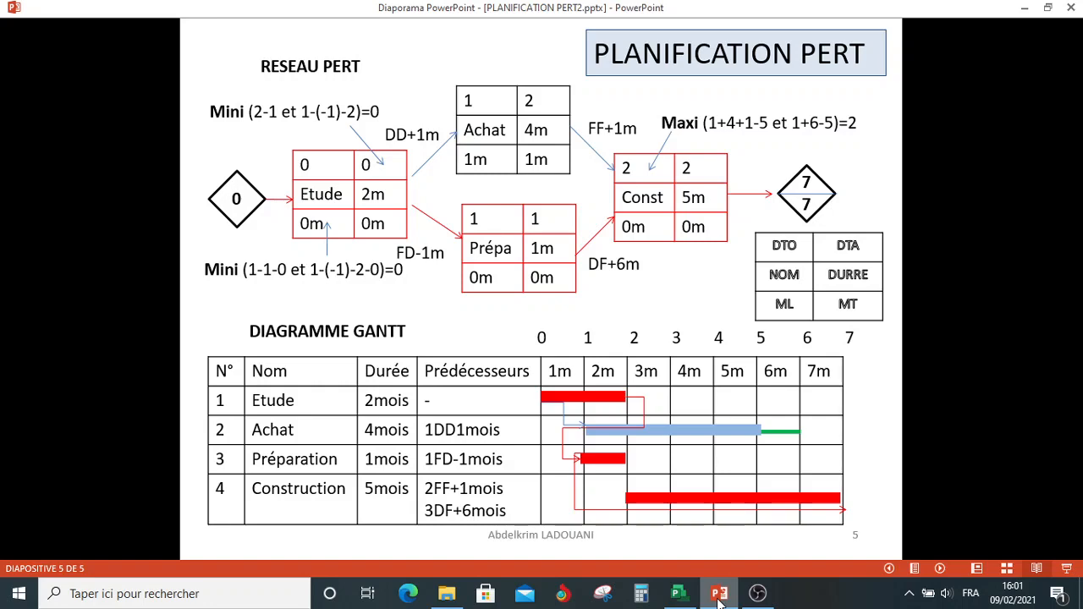
pyautogui.click(719, 595)
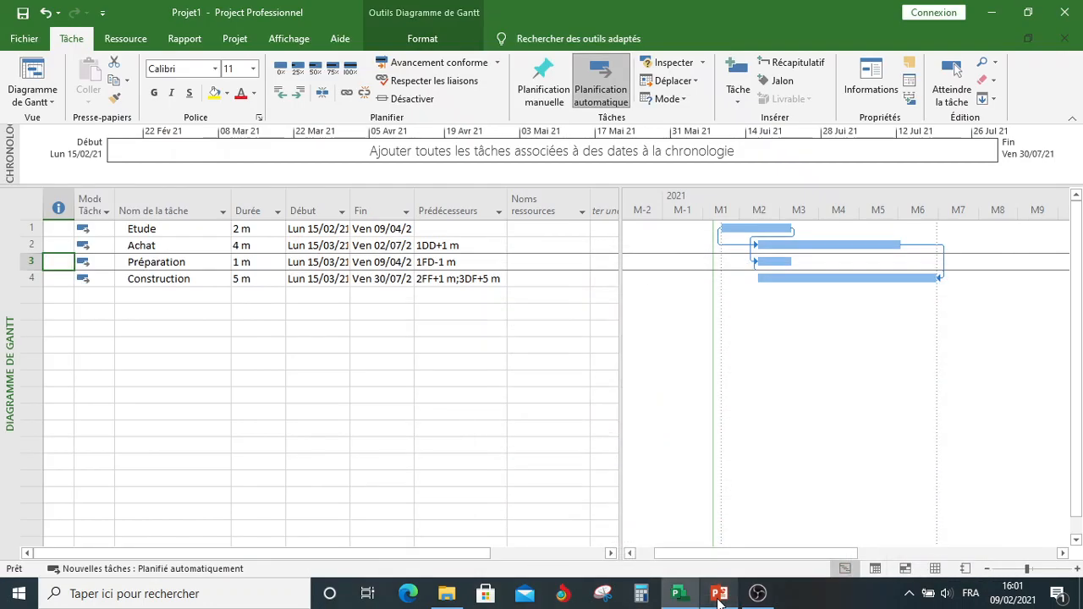
pyautogui.click(719, 594)
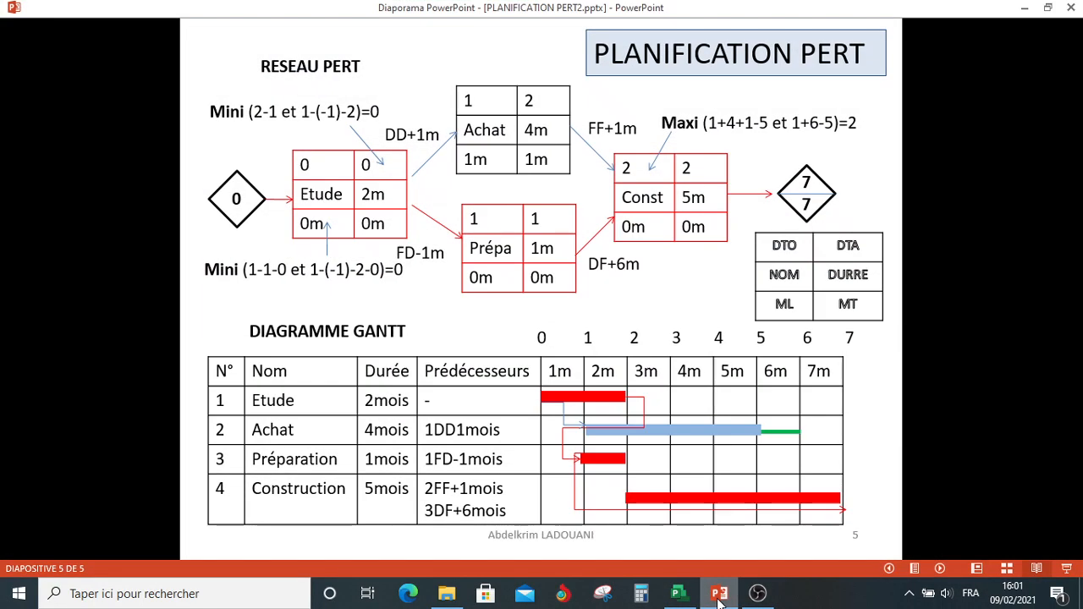
# Step: Compare the schedule with the PERT slide in PowerPoint and, back in Project, set Construction's predecessors to 2FF+1 m;3DF+6 m
pyautogui.click(719, 595)
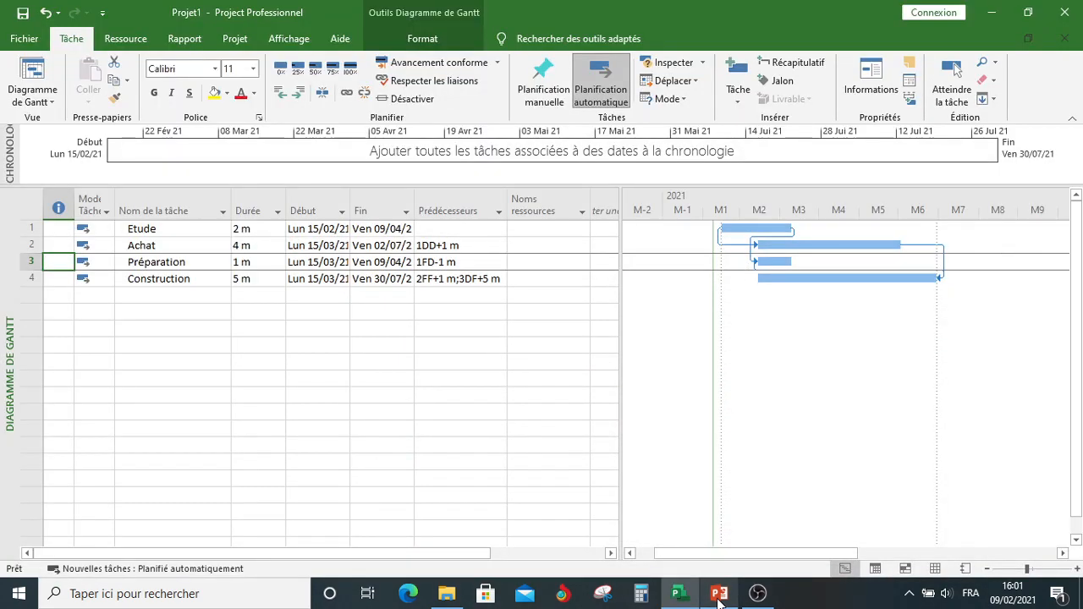
pyautogui.click(720, 595)
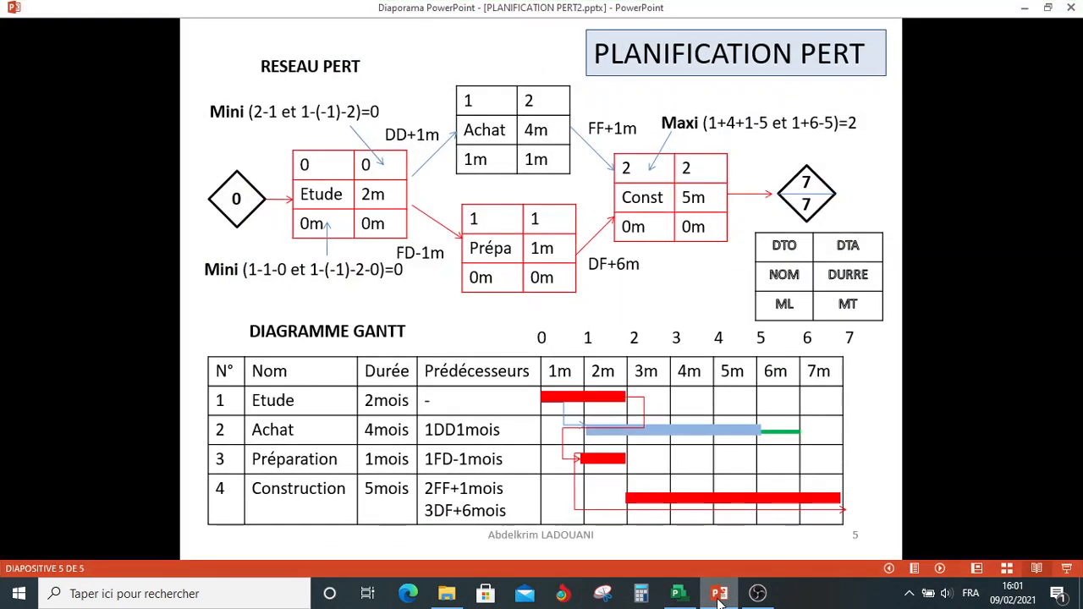
pyautogui.click(719, 595)
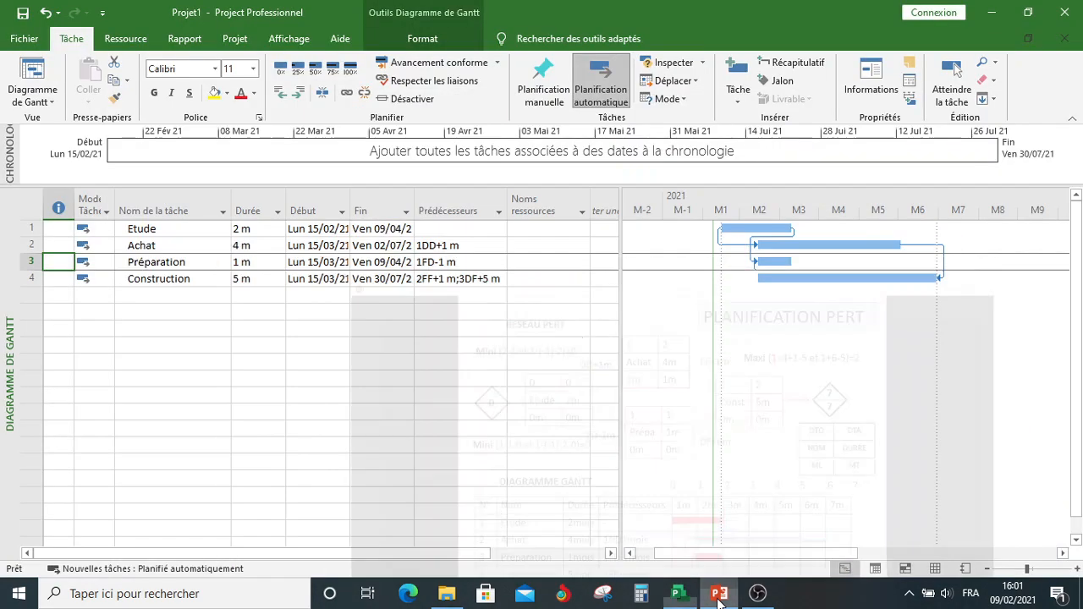
pyautogui.click(484, 279)
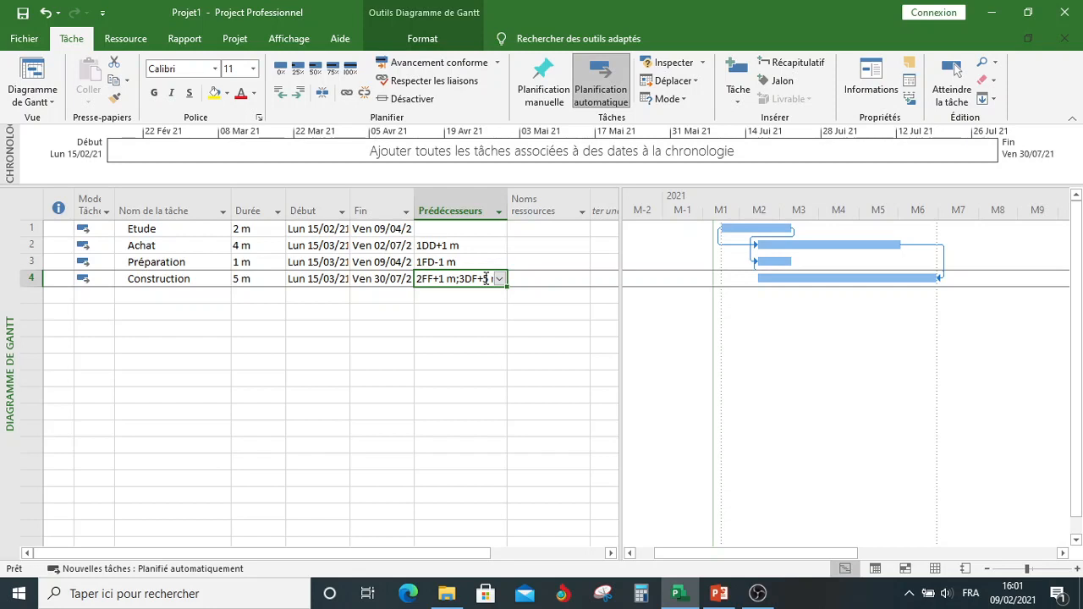
pyautogui.click(487, 279)
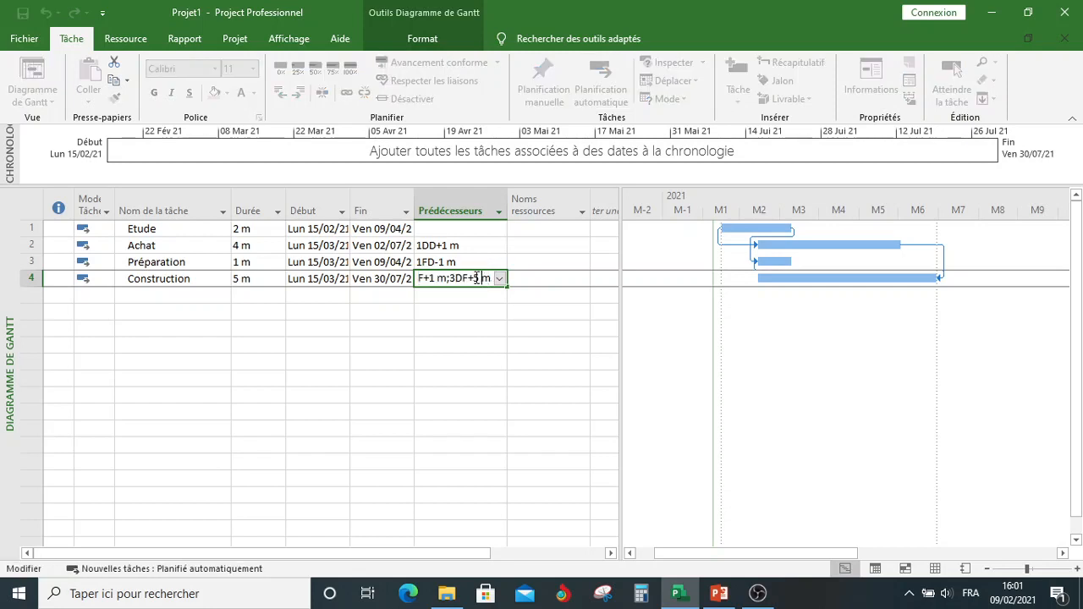
pyautogui.press('BackSpace')
pyautogui.write('5')
pyautogui.press('BackSpace')
pyautogui.write('6')
pyautogui.press('Return')
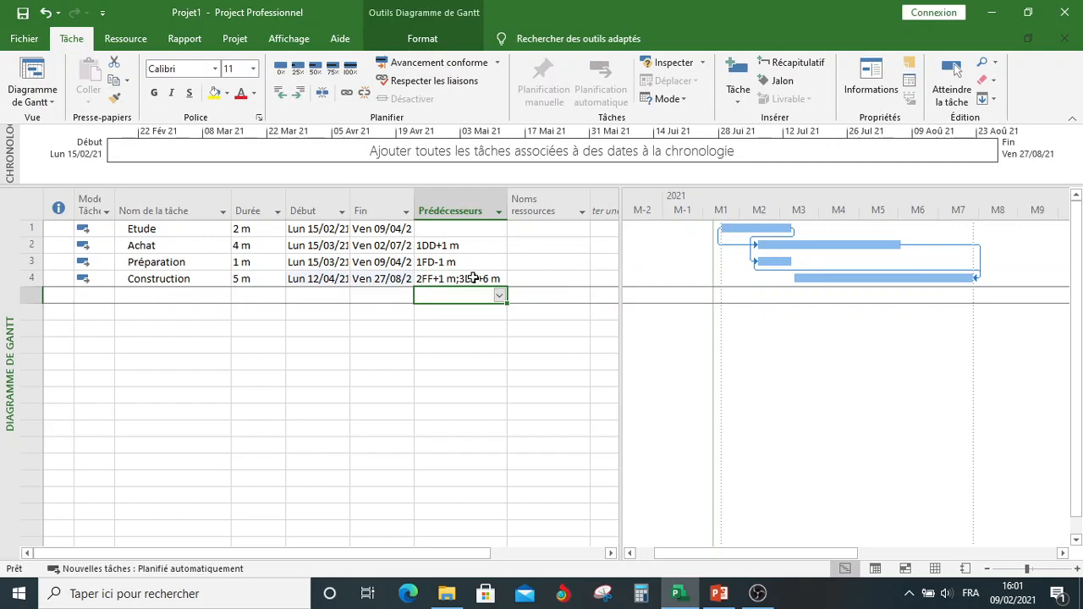
pyautogui.click(521, 276)
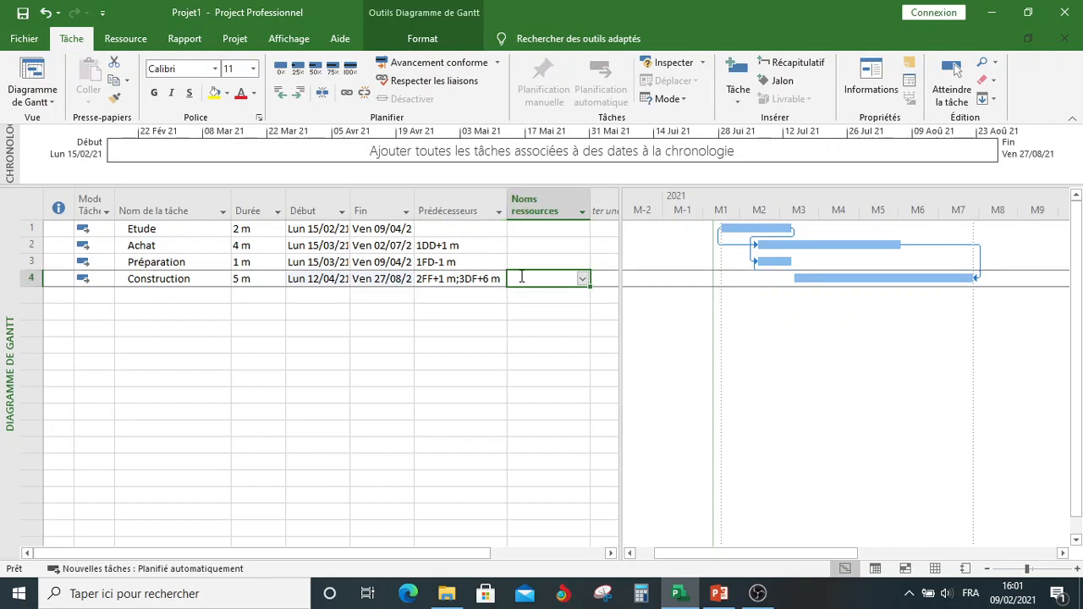
# Step: Examine the Préparation–Construction and Etude–Préparation dependencies in the Réseau de tâches view
pyautogui.click(34, 102)
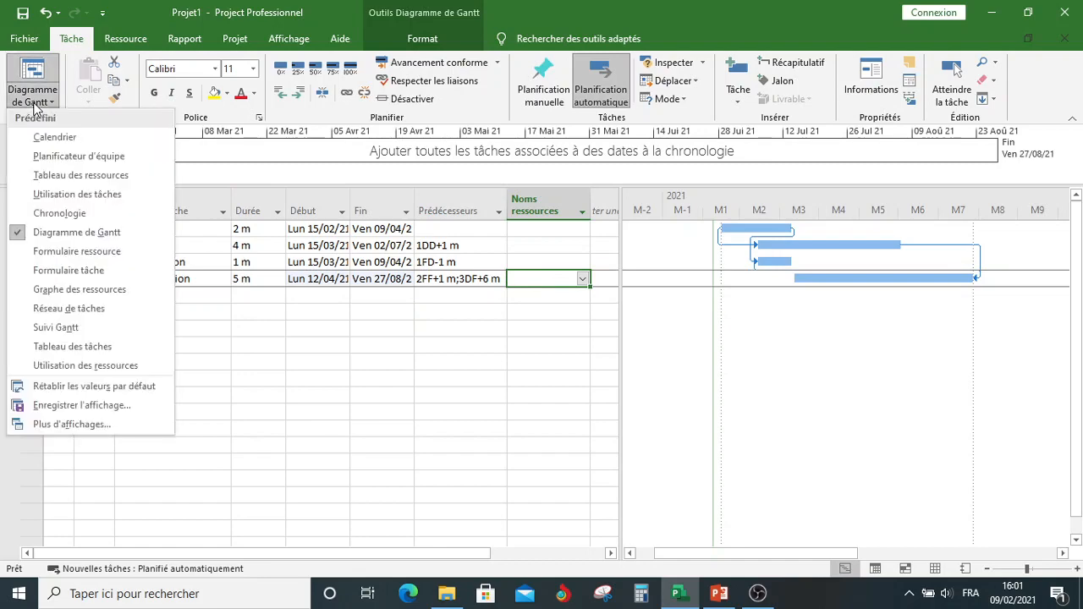
pyautogui.click(61, 310)
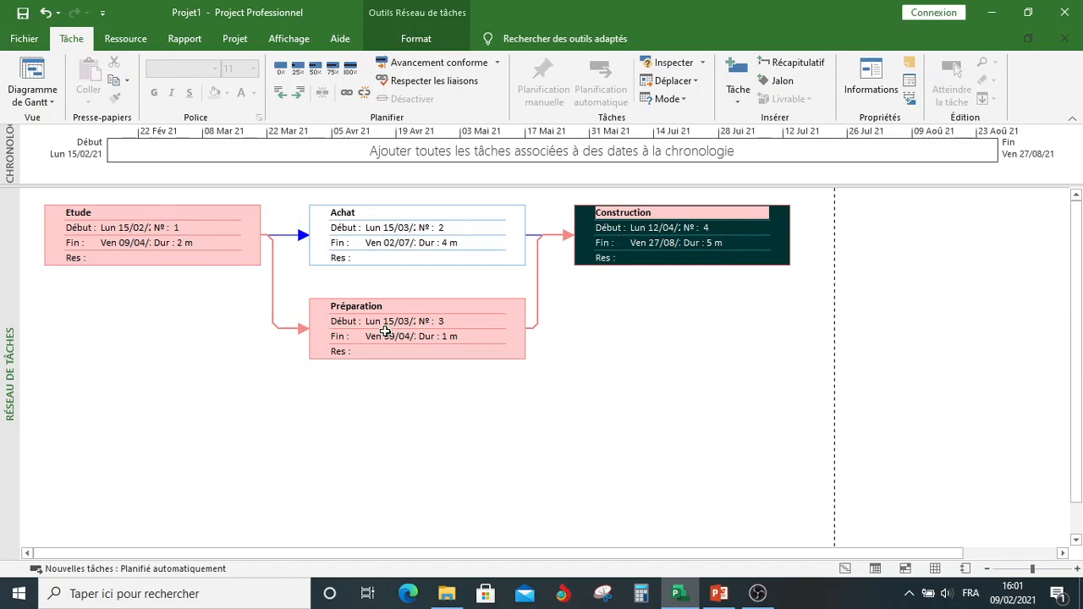
pyautogui.doubleClick(540, 310)
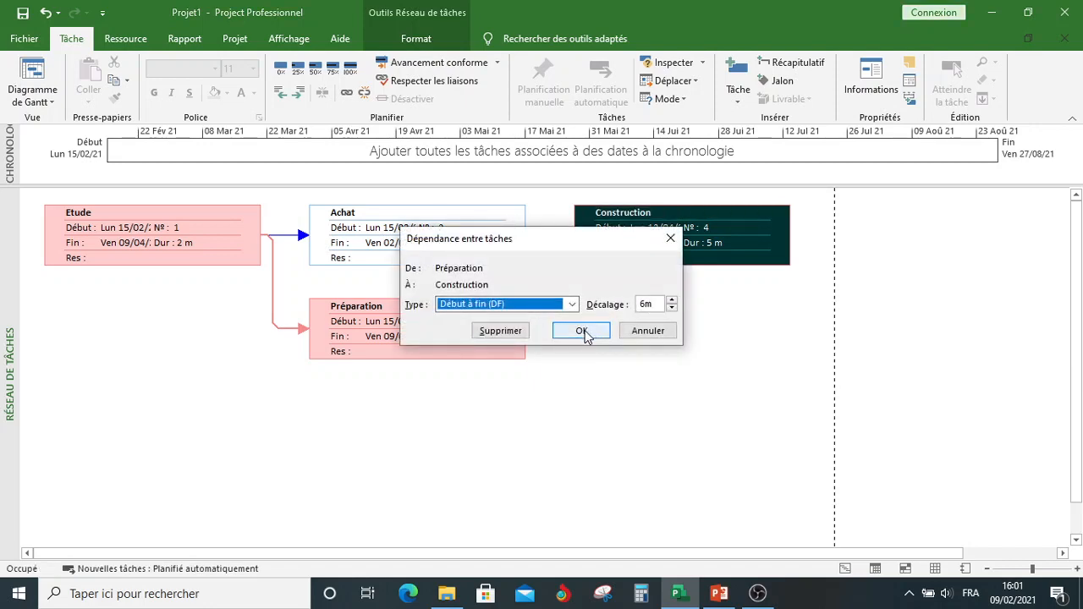
pyautogui.click(582, 331)
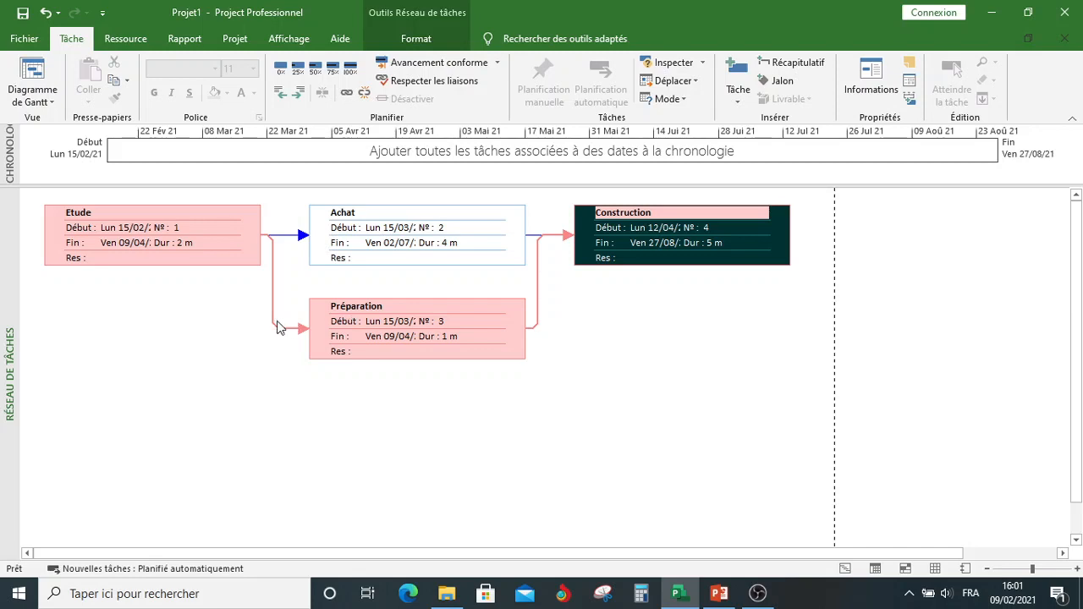
pyautogui.doubleClick(274, 323)
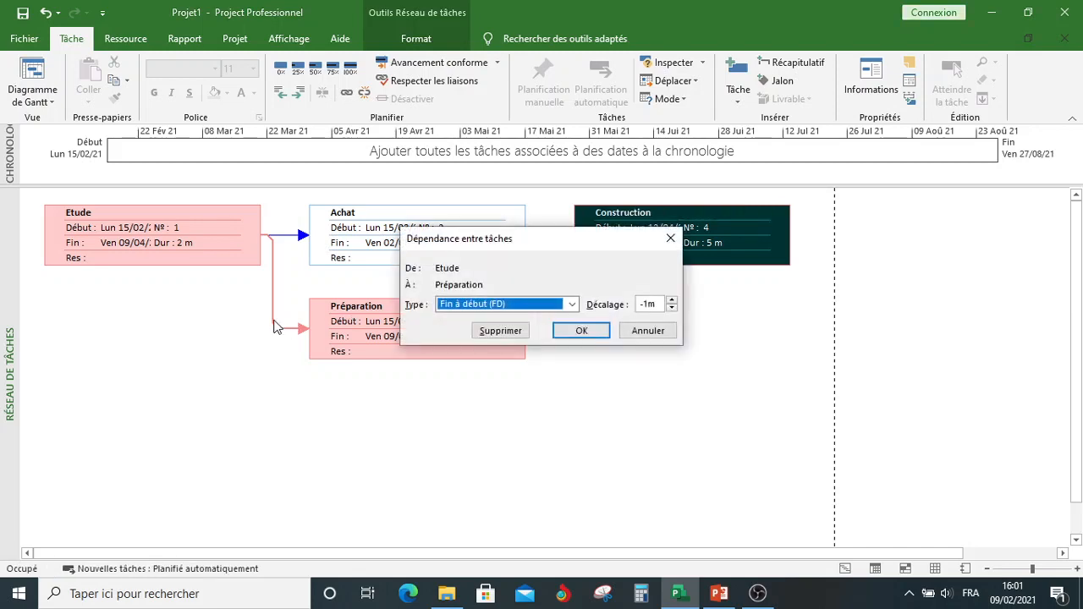
pyautogui.click(593, 331)
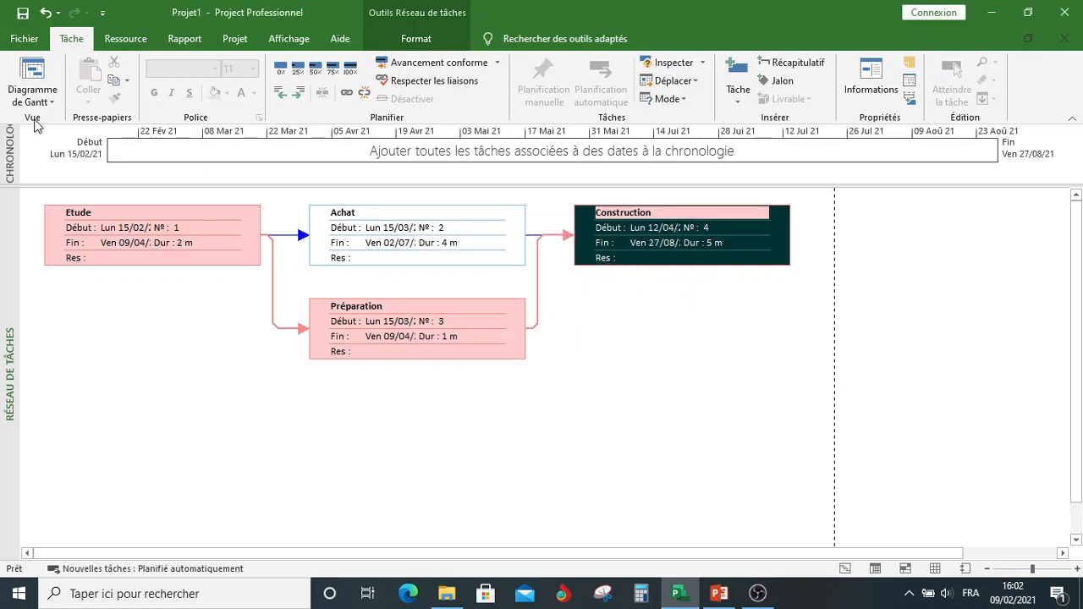
# Step: Apply the Gantt relatif aux marges view and widen its chart area up to the Durée column
pyautogui.click(34, 97)
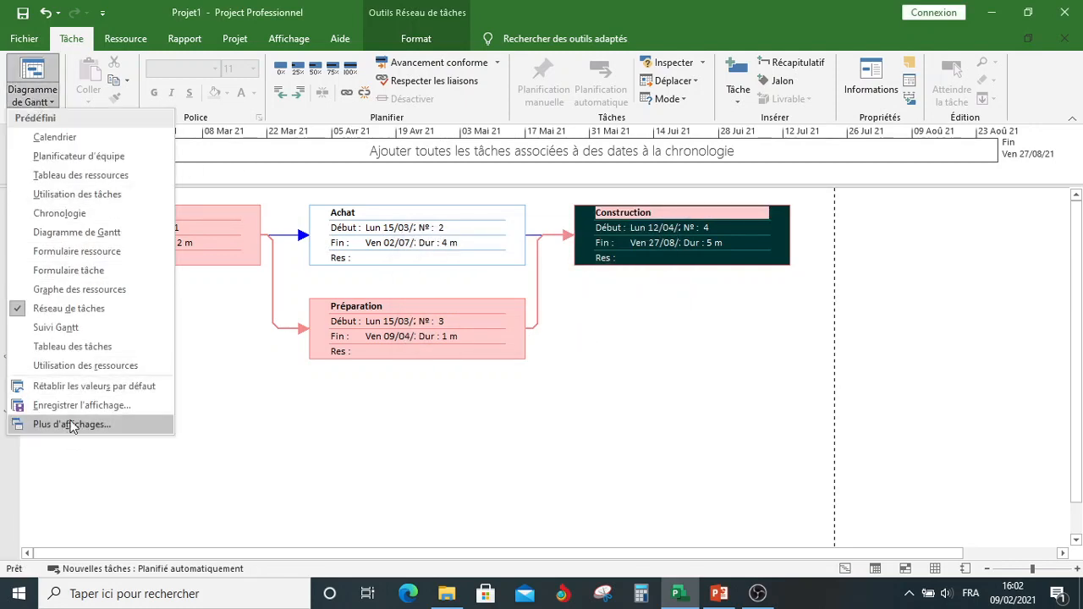
pyautogui.click(72, 424)
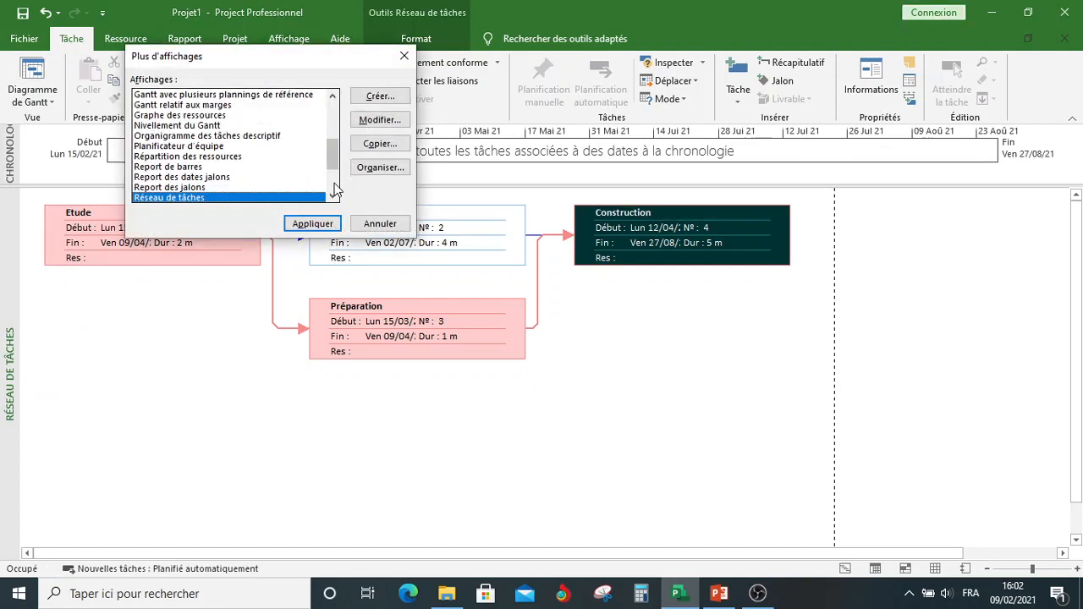
pyautogui.scroll(-3, 336, 188)
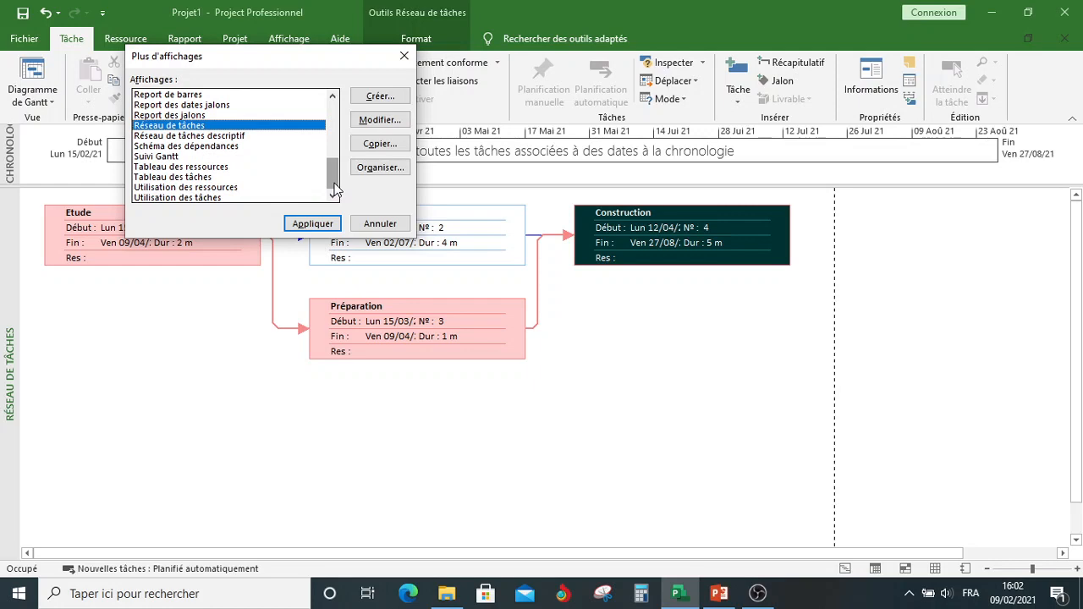
pyautogui.scroll(4, 334, 185)
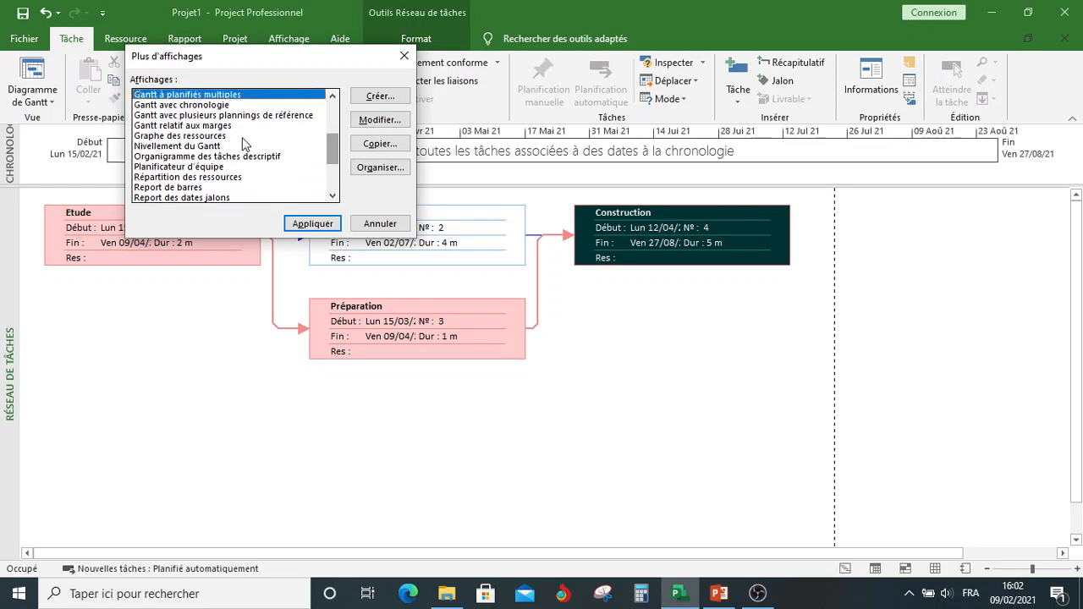
pyautogui.click(220, 126)
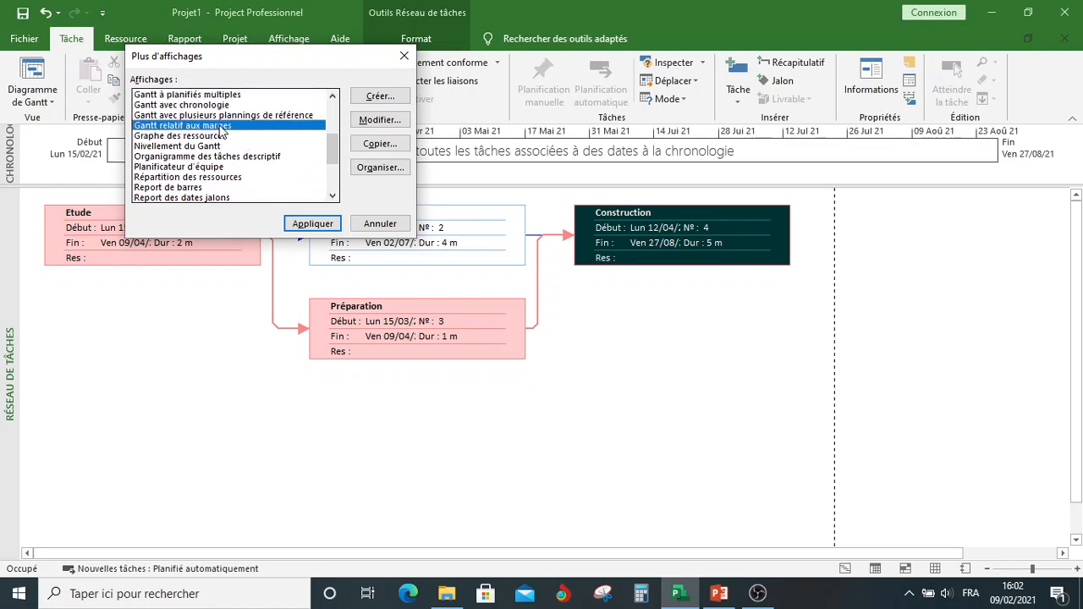
pyautogui.click(292, 223)
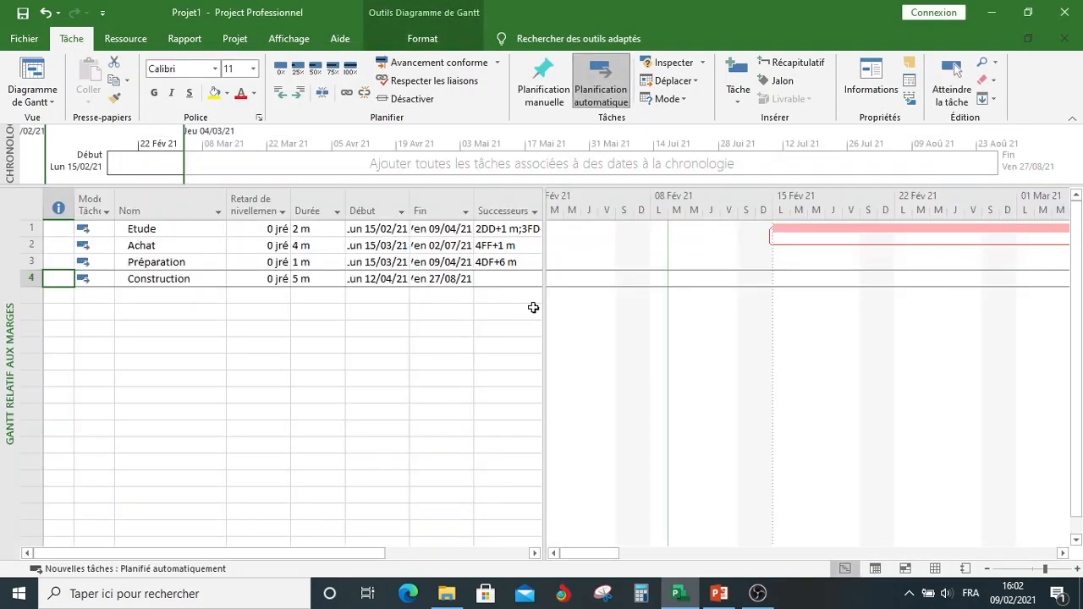
pyautogui.moveTo(546, 307); pyautogui.dragTo(360, 341)
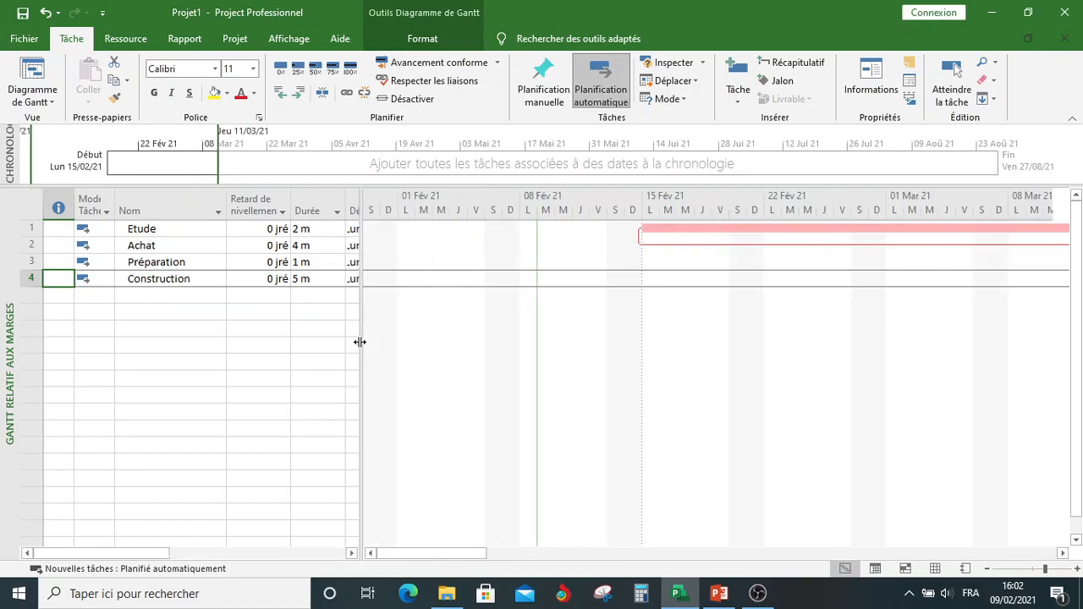
# Step: Set the timescale's middle level to Années and its lower level to Mois, labelled M1, M2, M3, ... (À partir du début)
pyautogui.doubleClick(636, 215)
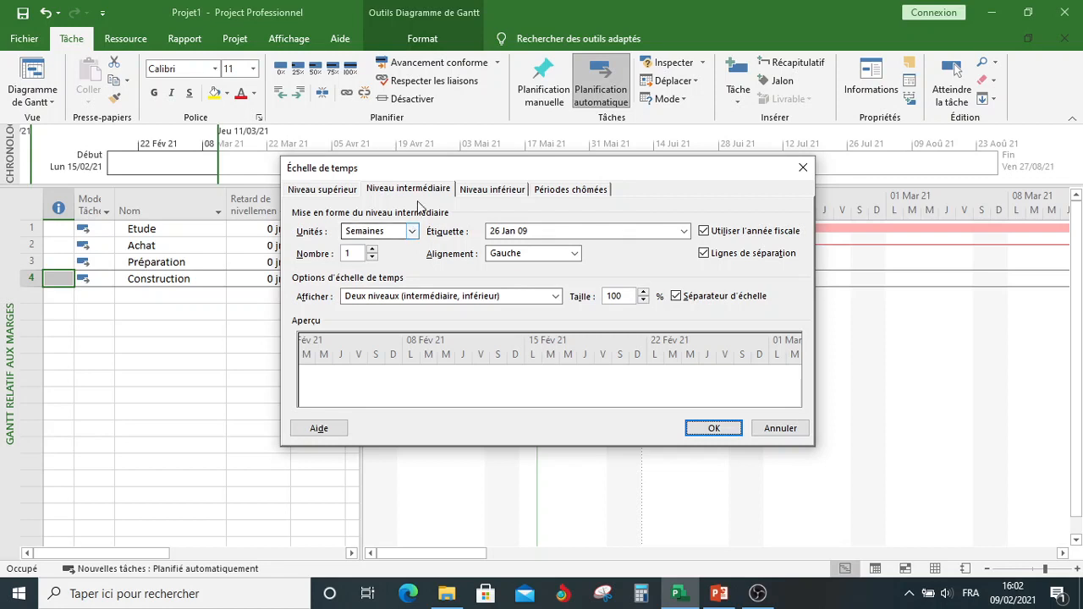
pyautogui.click(412, 233)
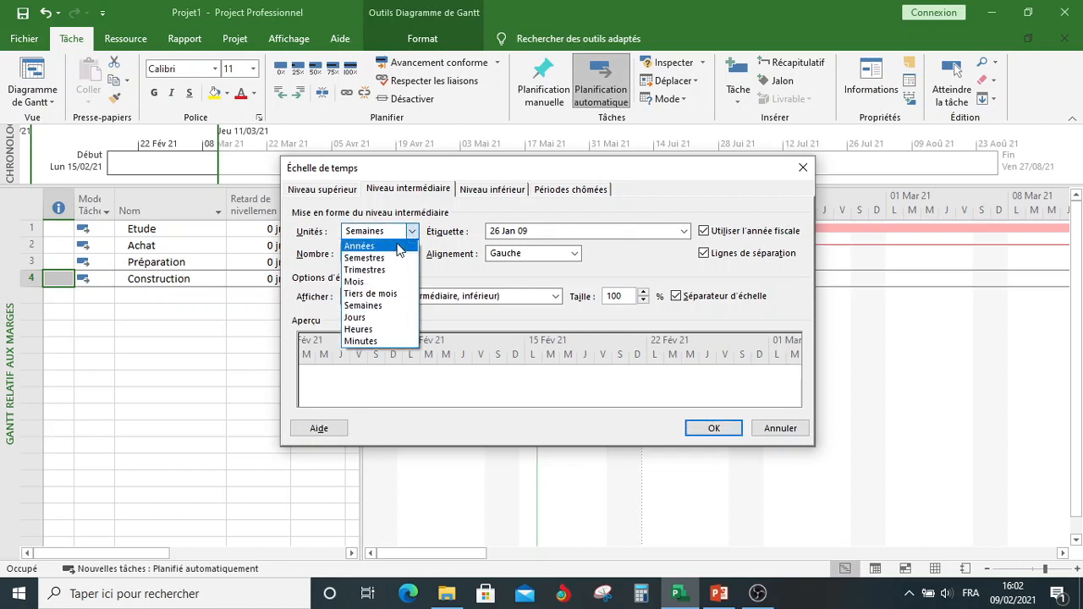
pyautogui.click(388, 247)
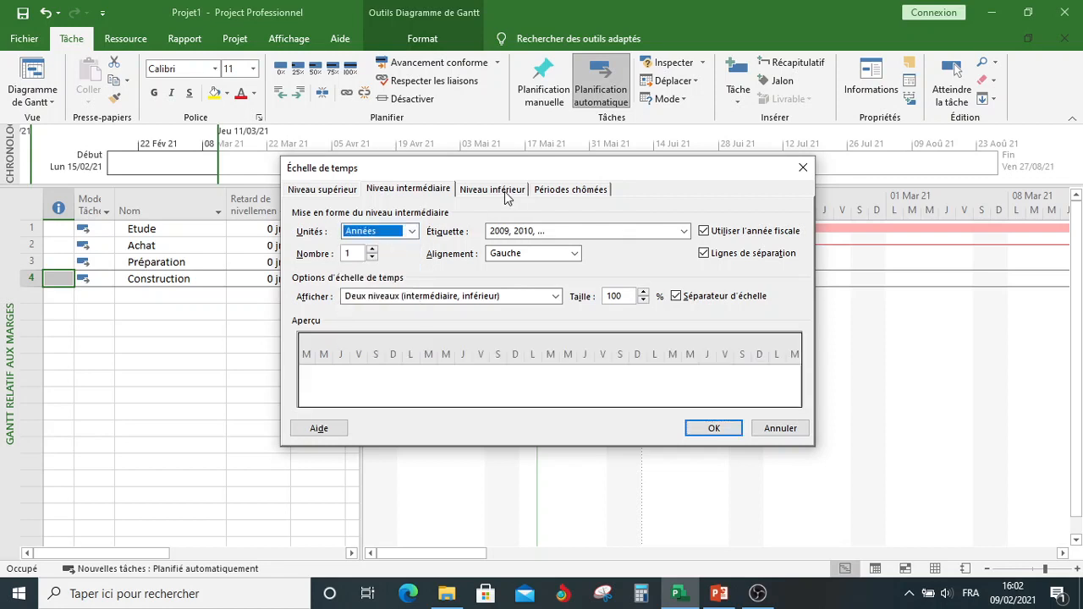
pyautogui.click(506, 191)
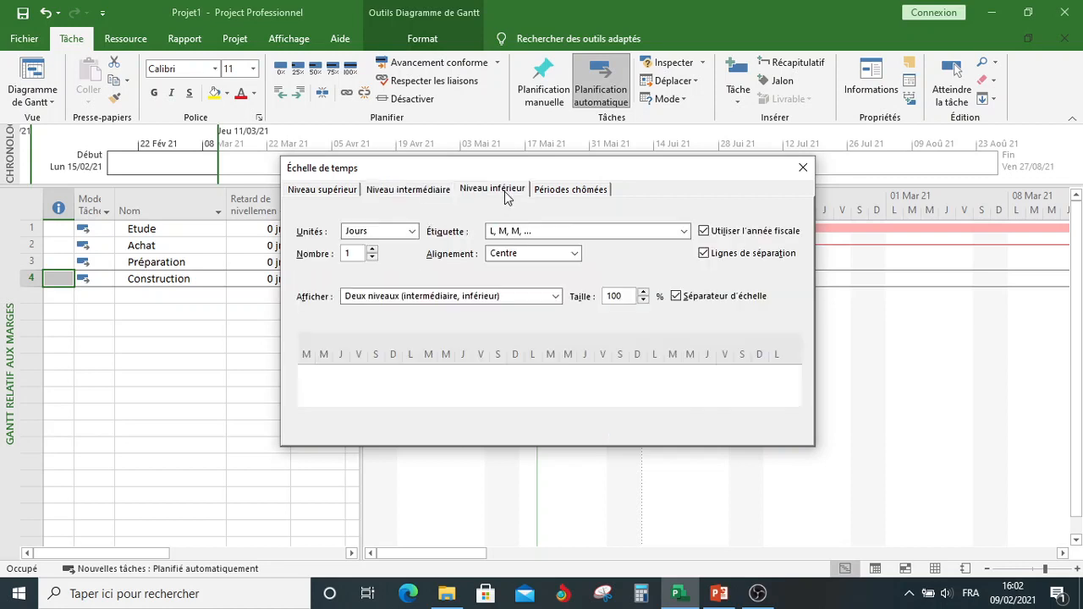
pyautogui.click(412, 233)
pyautogui.click(373, 281)
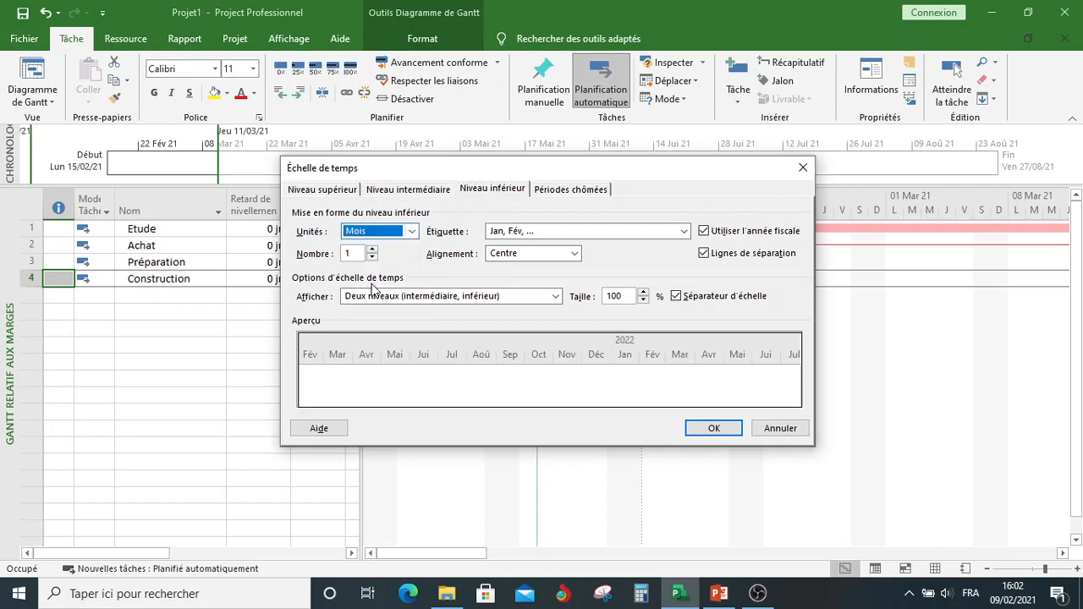
pyautogui.click(683, 233)
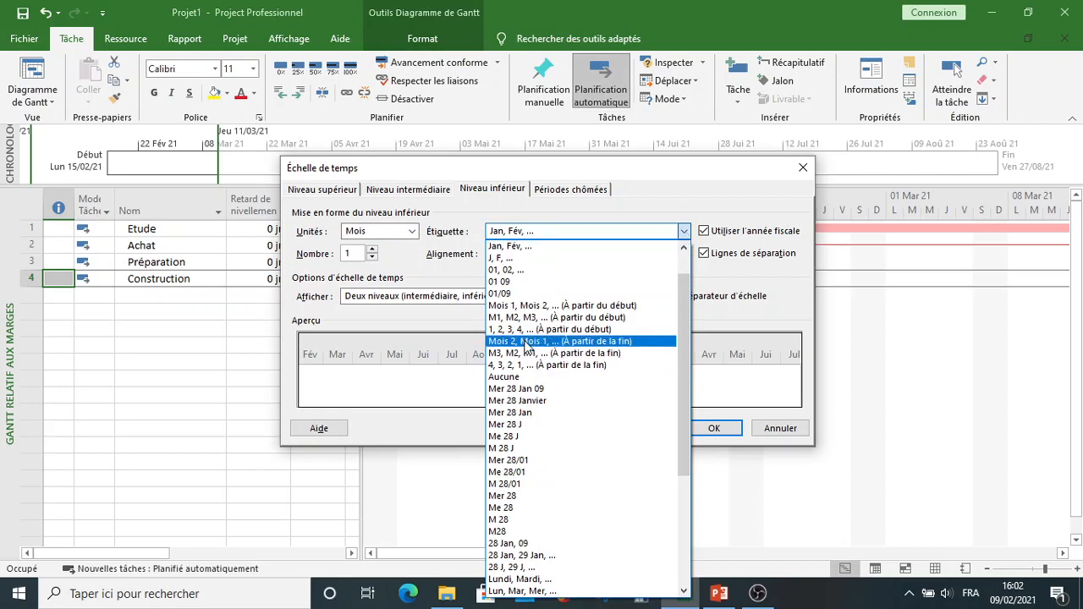
pyautogui.click(523, 319)
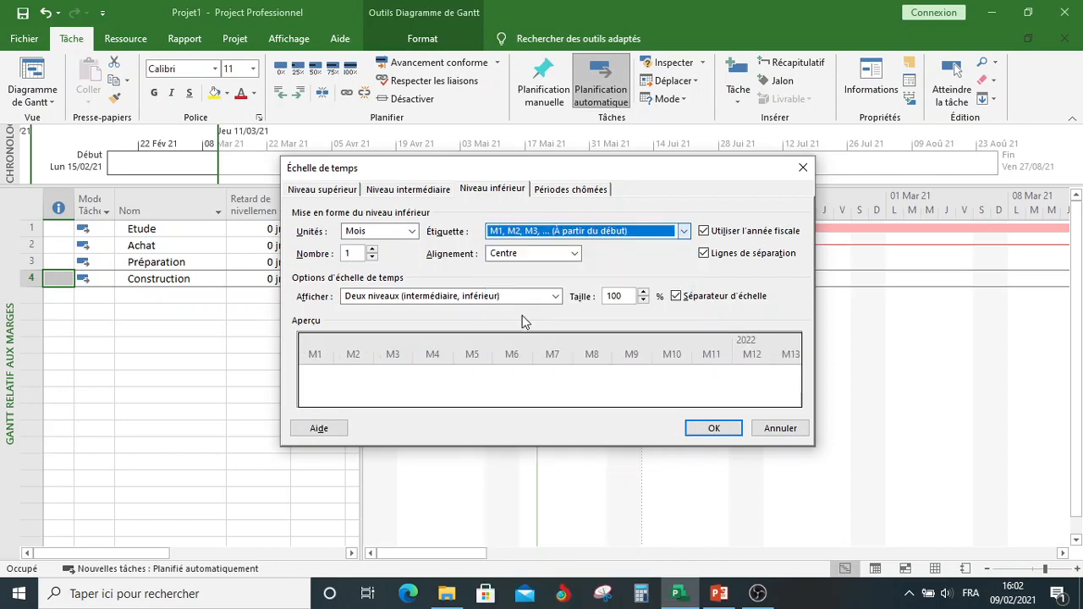
pyautogui.click(704, 428)
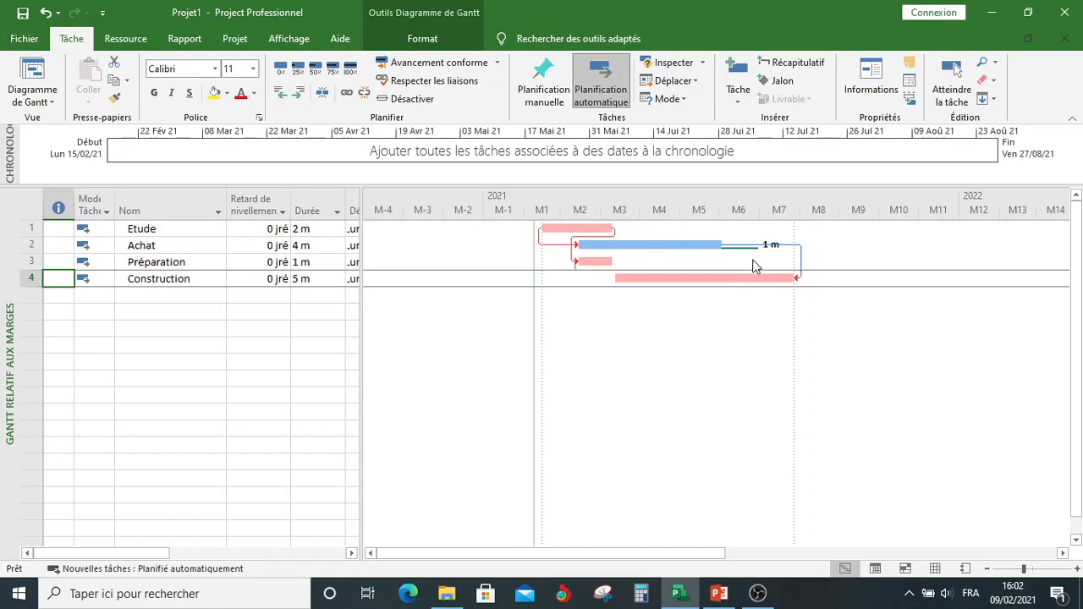
# Step: Compare the chart with the PowerPoint PERT slide, return to Project, widen the task table and replace the Début column with Marge libre
pyautogui.click(719, 594)
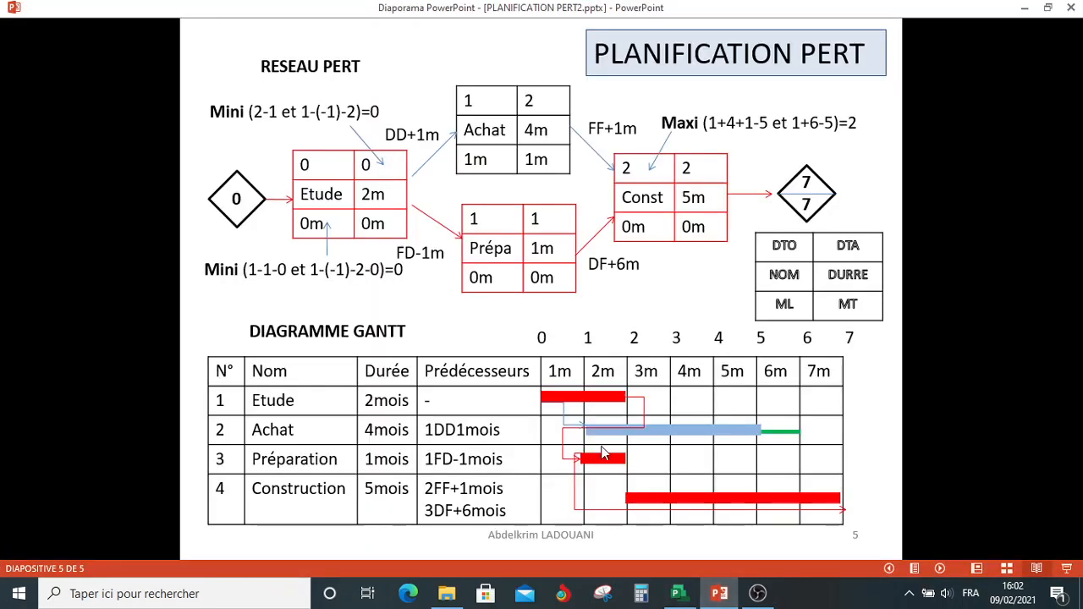
pyautogui.click(678, 595)
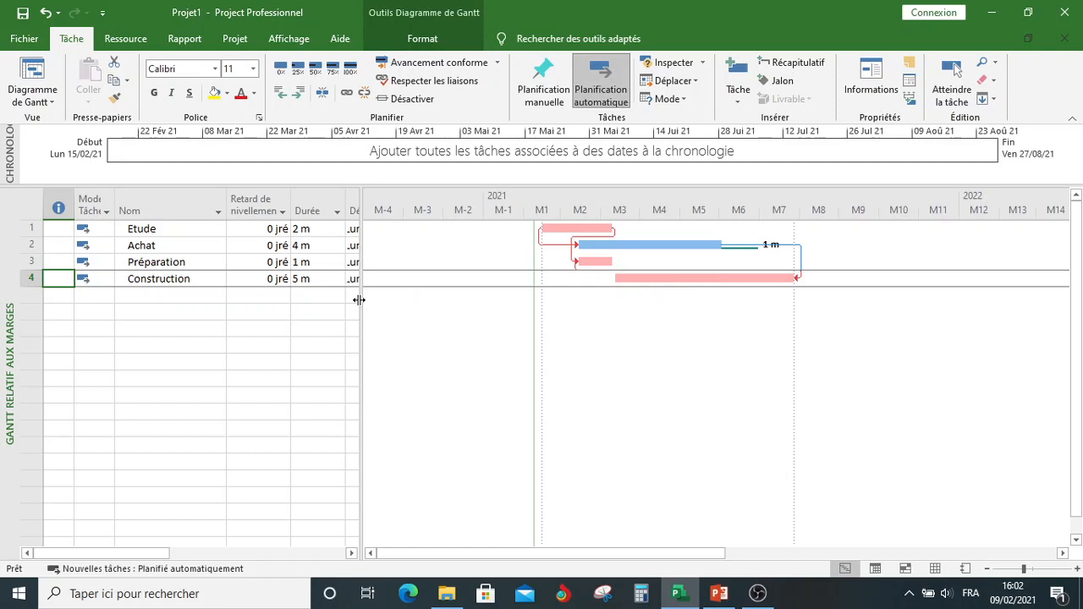
pyautogui.moveTo(359, 299); pyautogui.dragTo(536, 298)
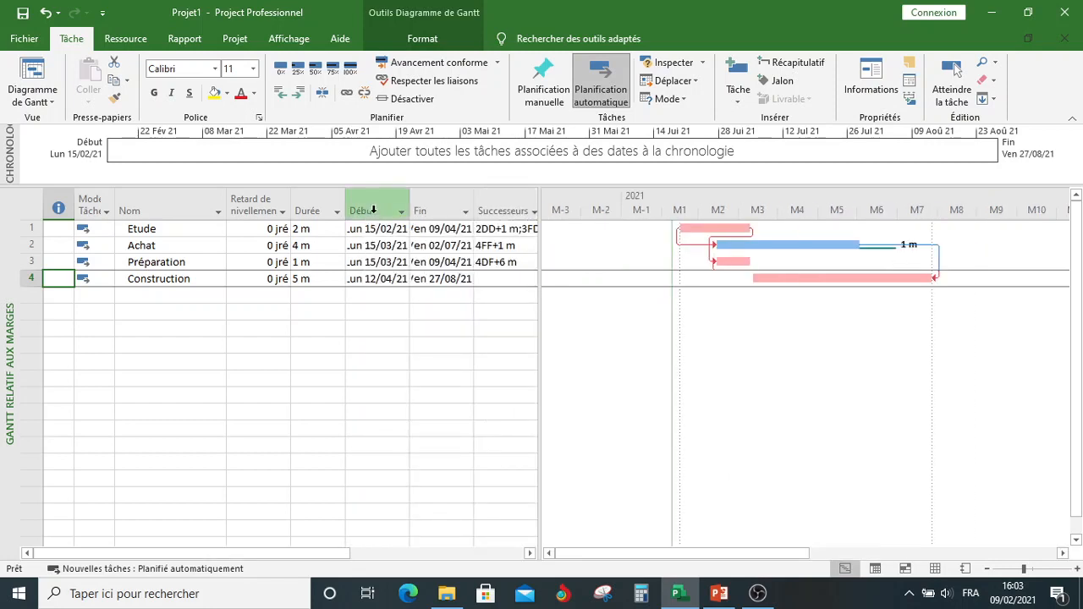
pyautogui.click(373, 211)
pyautogui.click(373, 211)
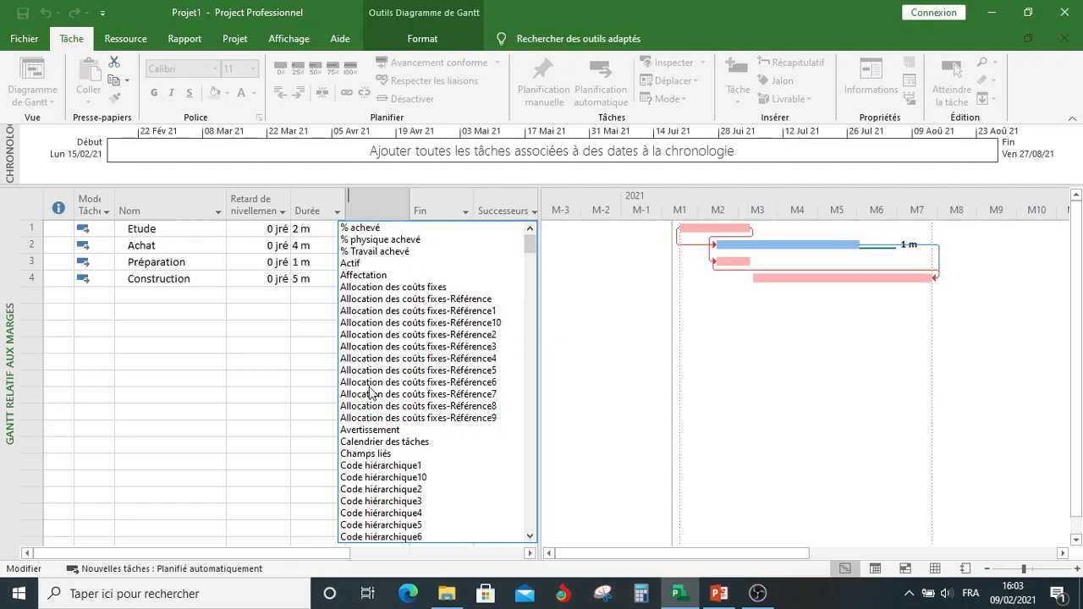
pyautogui.write('marge de début')
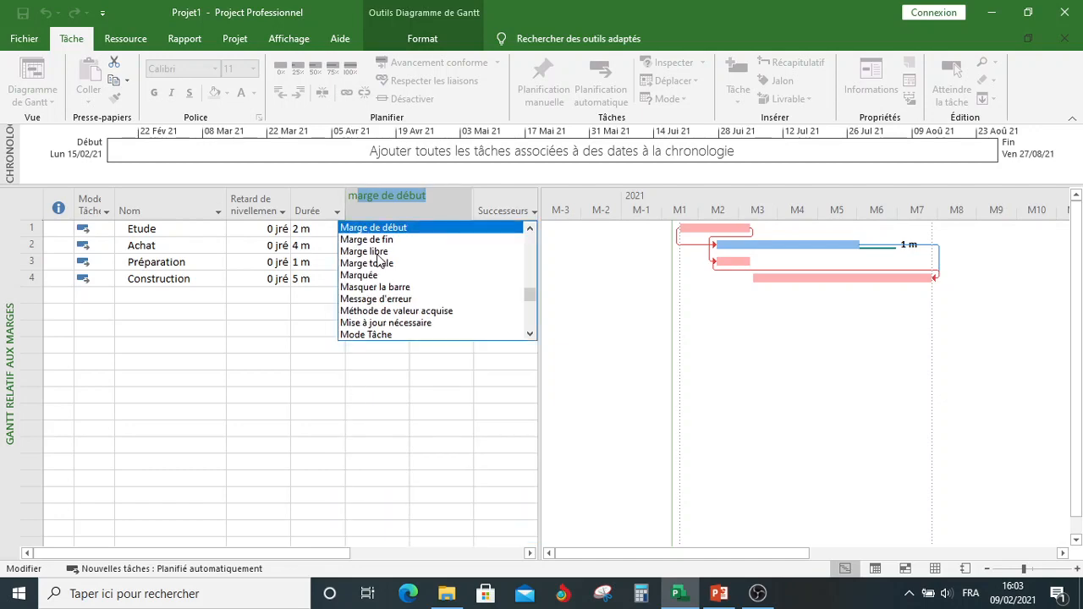
pyautogui.click(377, 251)
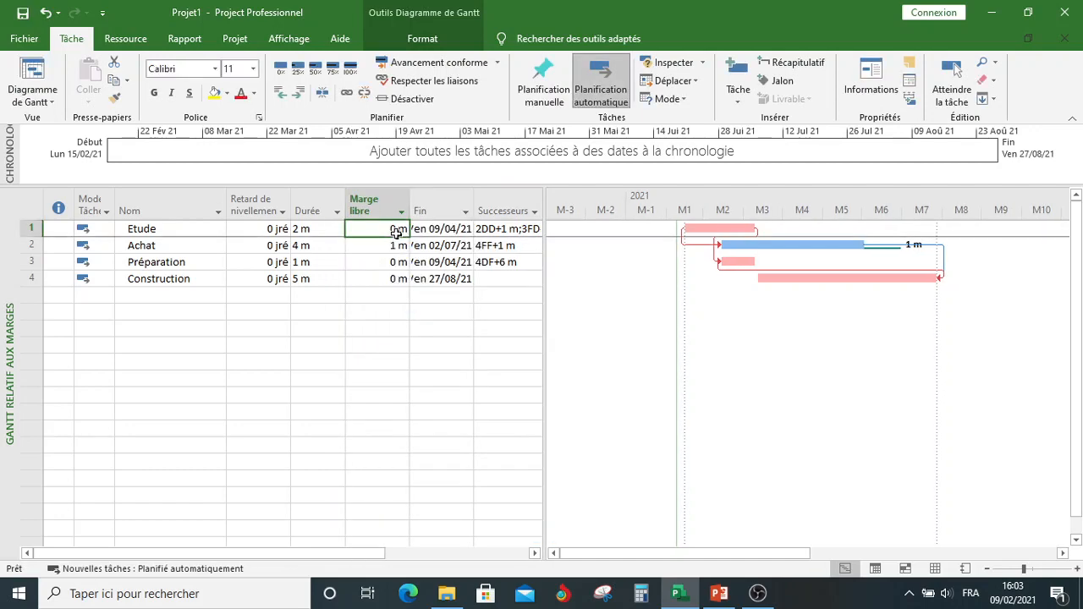
# Step: Insert a Marge totale column before the Fin column and widen the chart area up to the Marge libre column
pyautogui.click(437, 203)
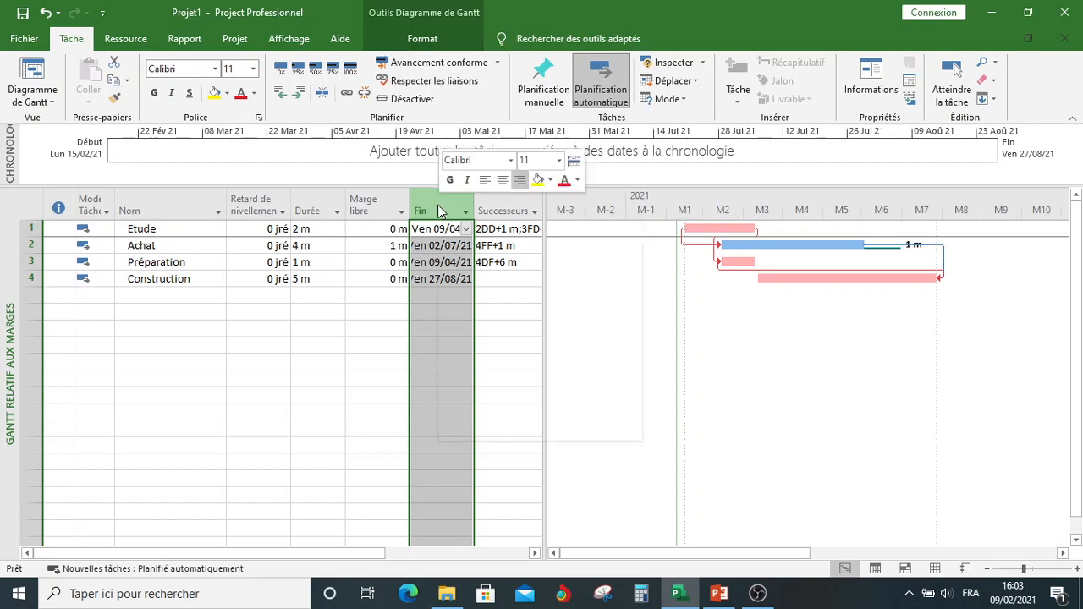
pyautogui.rightClick(437, 206)
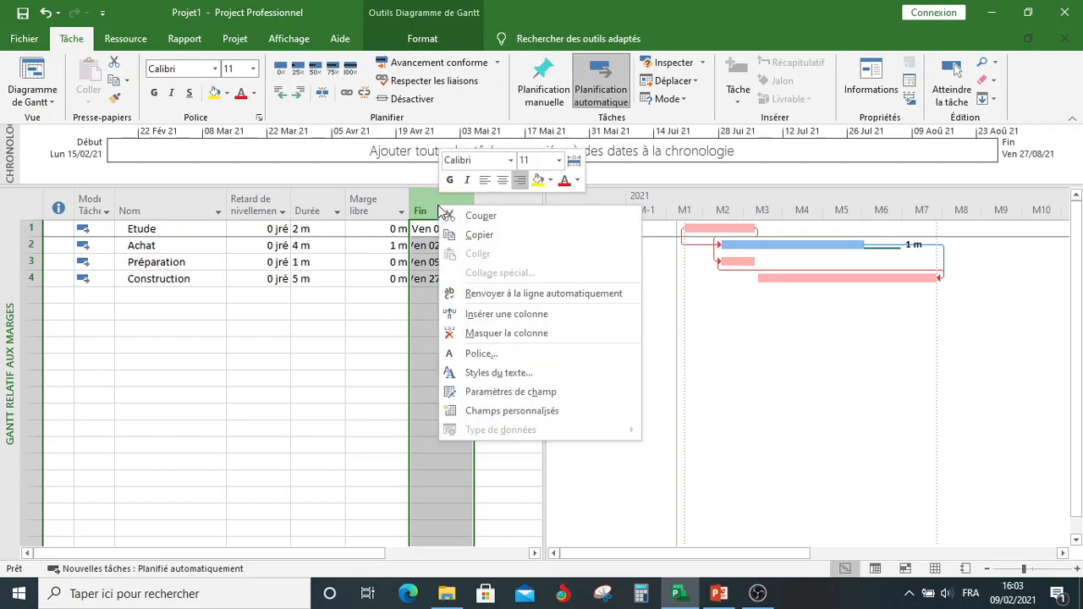
pyautogui.click(480, 313)
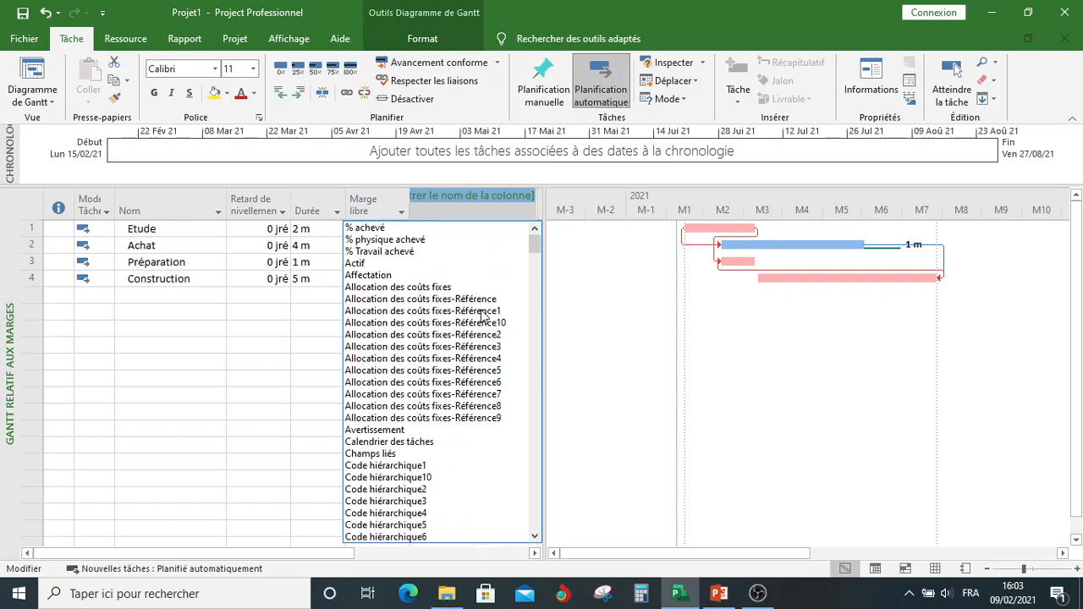
pyautogui.write('marge de début')
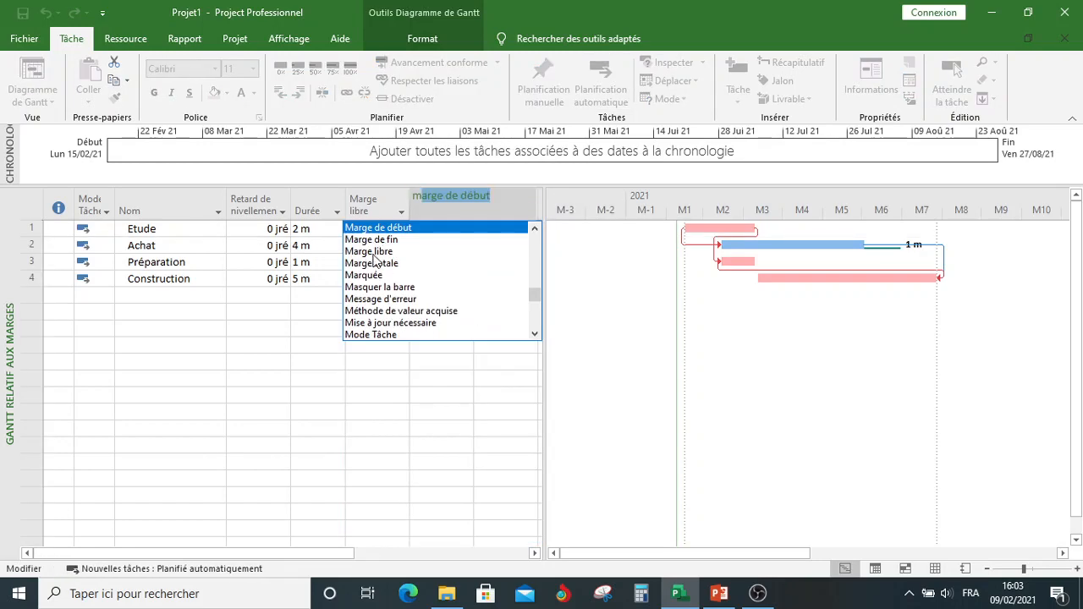
pyautogui.click(370, 263)
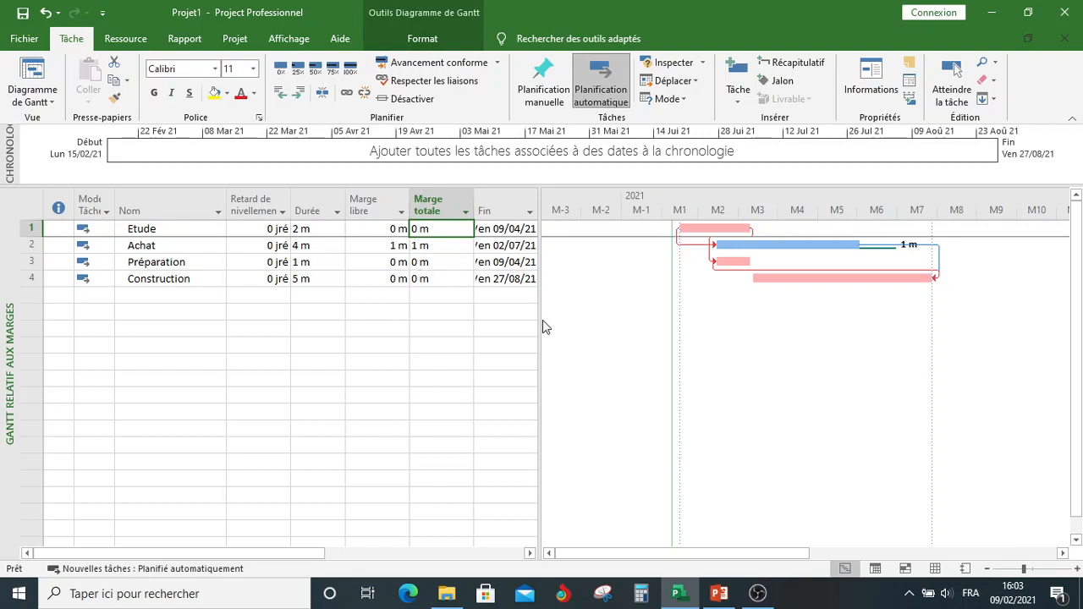
pyautogui.moveTo(539, 320); pyautogui.dragTo(408, 348)
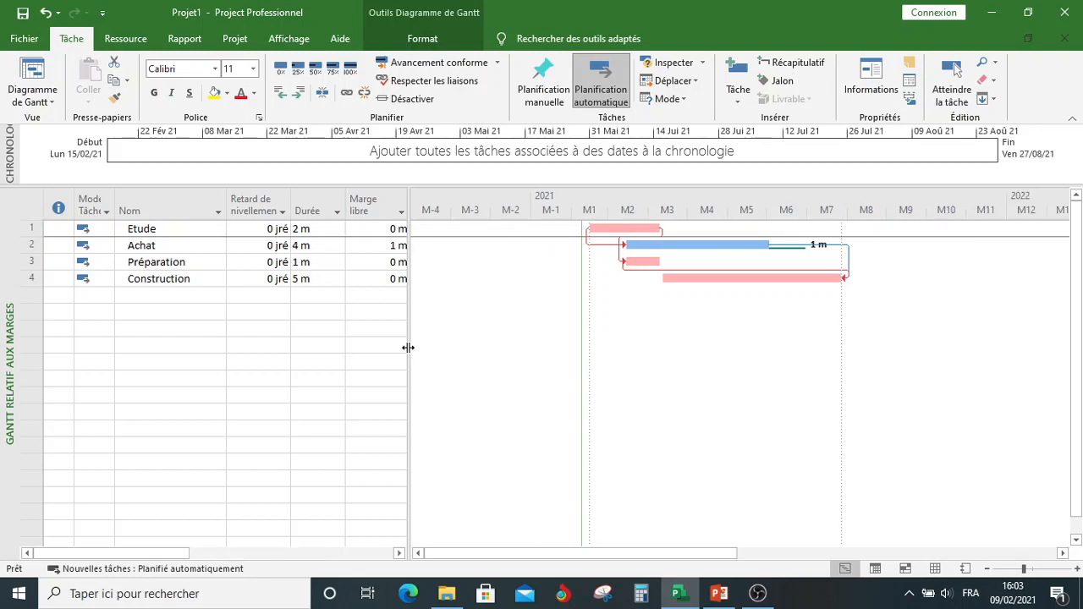
# Step: Compare the Gantt chart, then the Réseau de tâches view, with the PowerPoint PERT slide, returning to Project each time
pyautogui.click(721, 595)
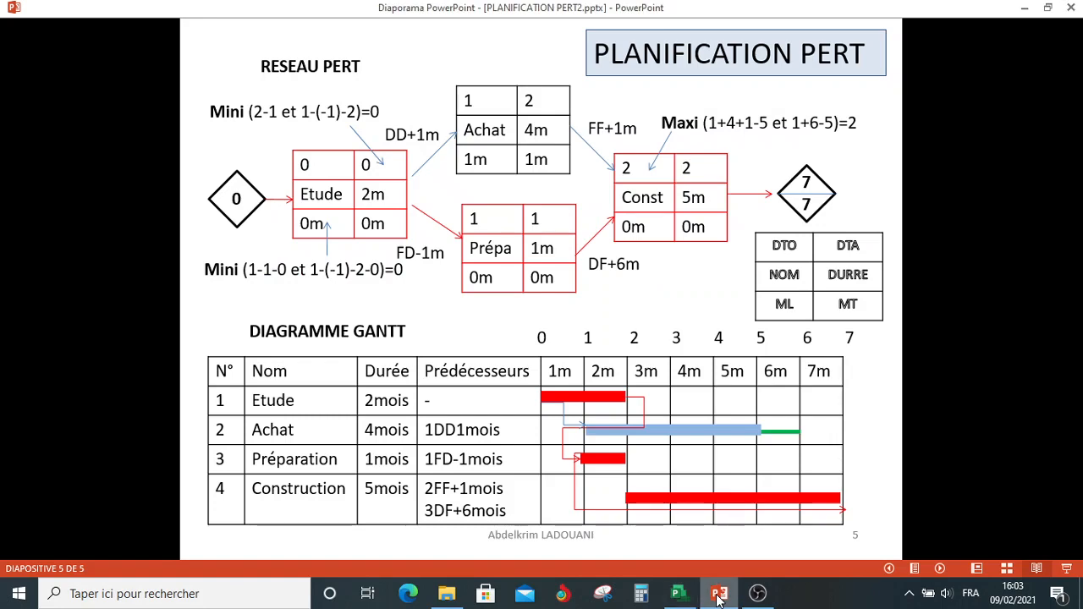
pyautogui.click(717, 597)
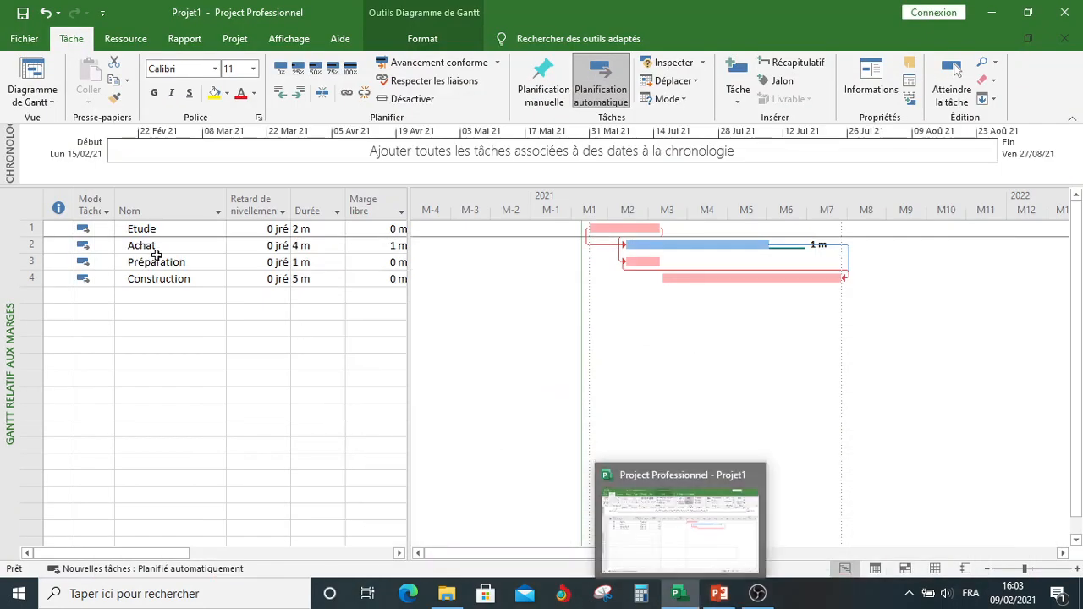
pyautogui.click(38, 102)
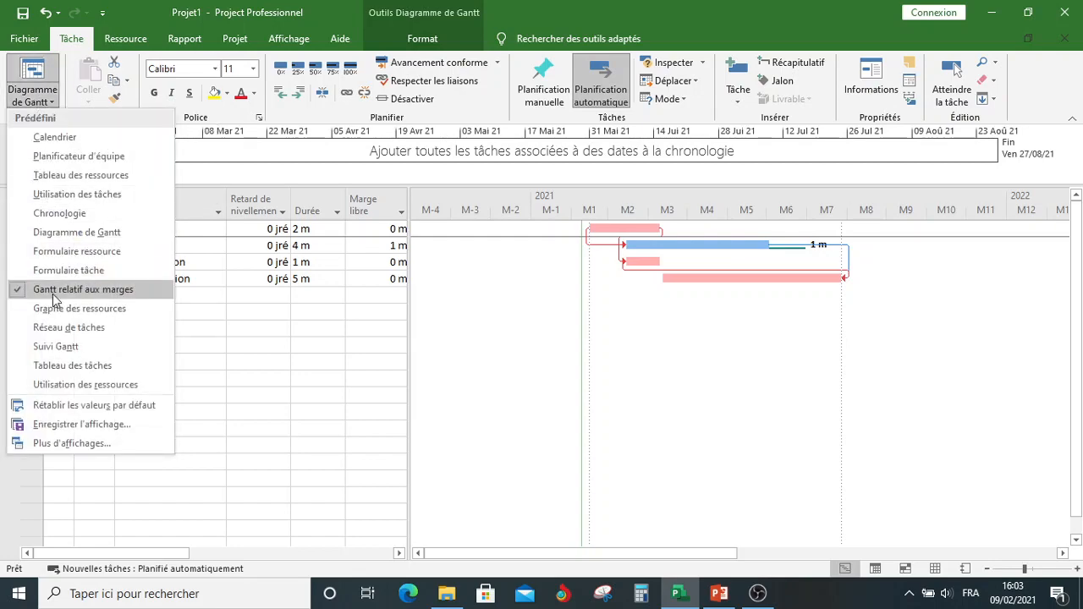
pyautogui.click(55, 326)
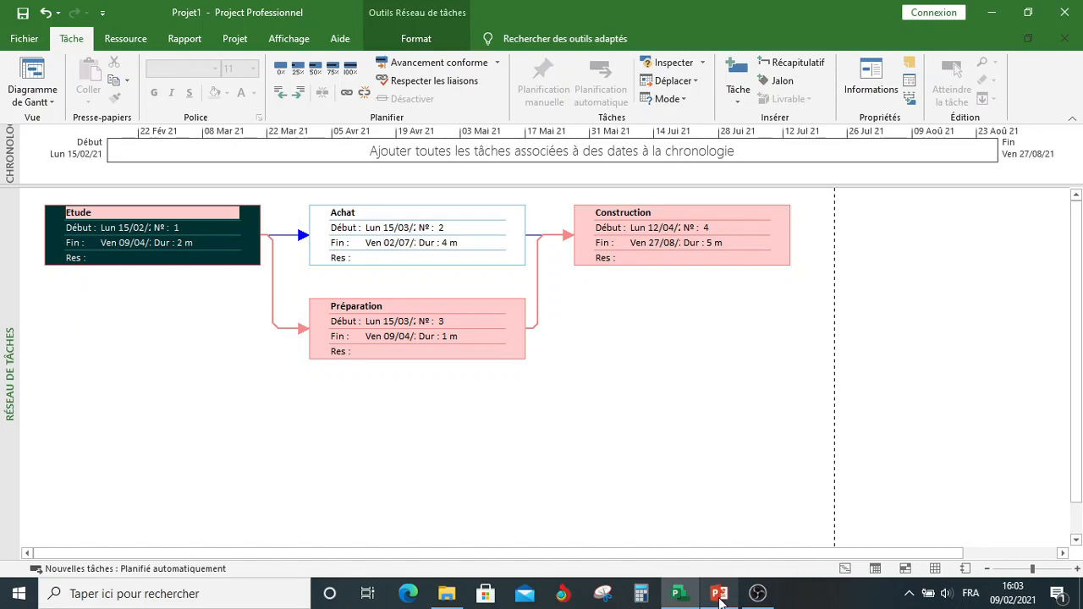
pyautogui.click(719, 595)
pyautogui.click(719, 595)
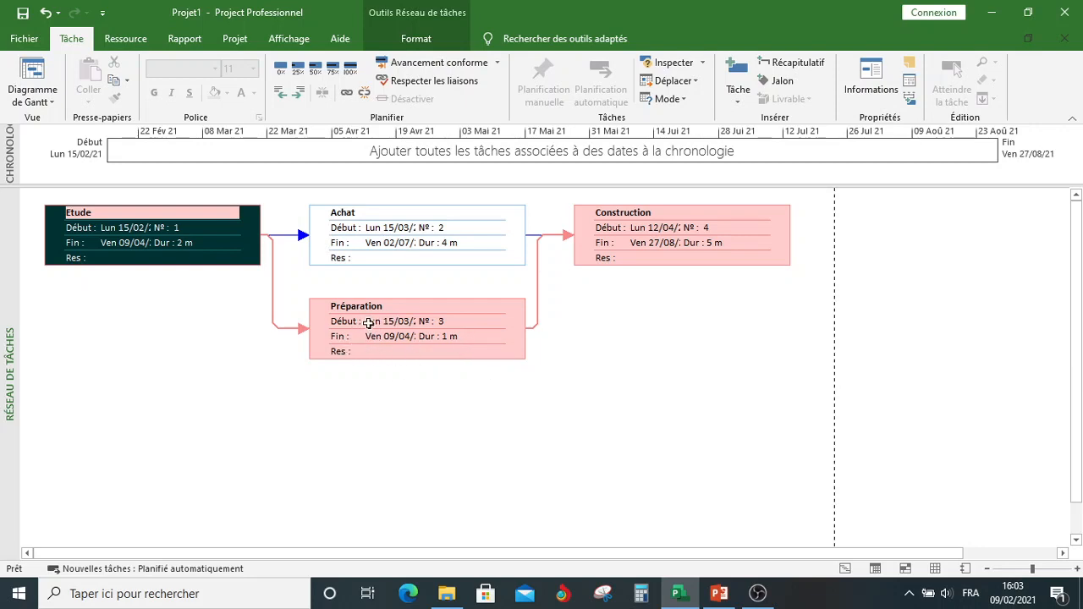
# Step: Apply the Gantt relatif aux marges view from the full list of available views
pyautogui.click(19, 100)
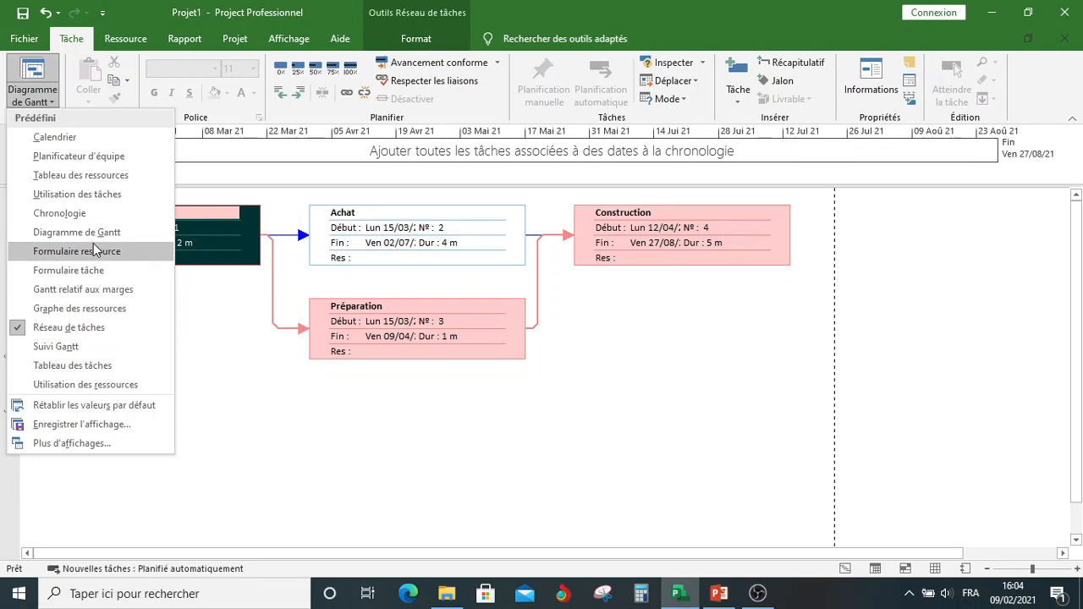
pyautogui.click(89, 448)
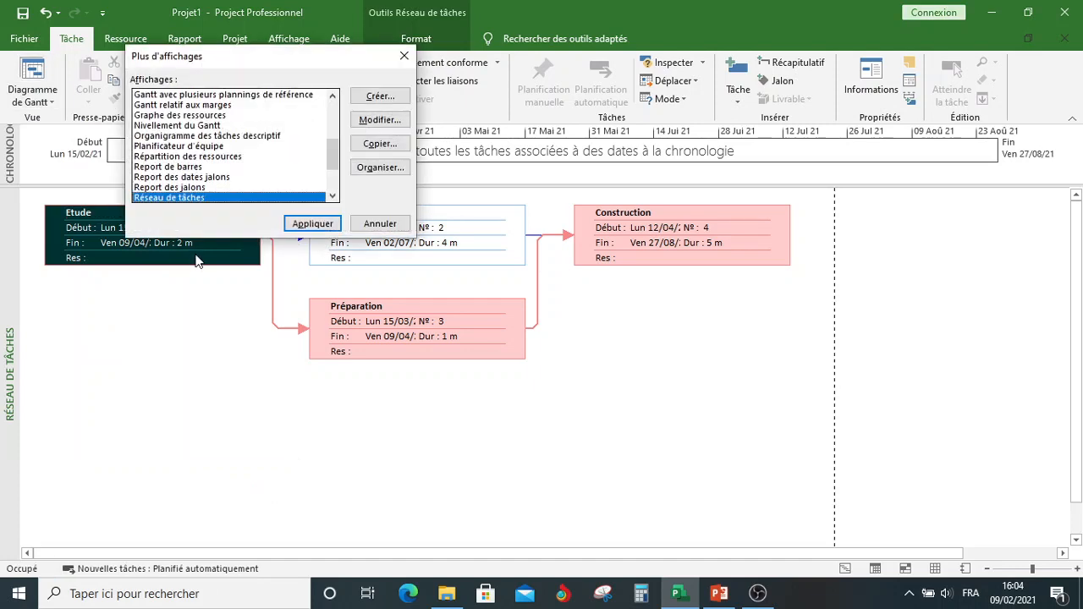
pyautogui.press('g')
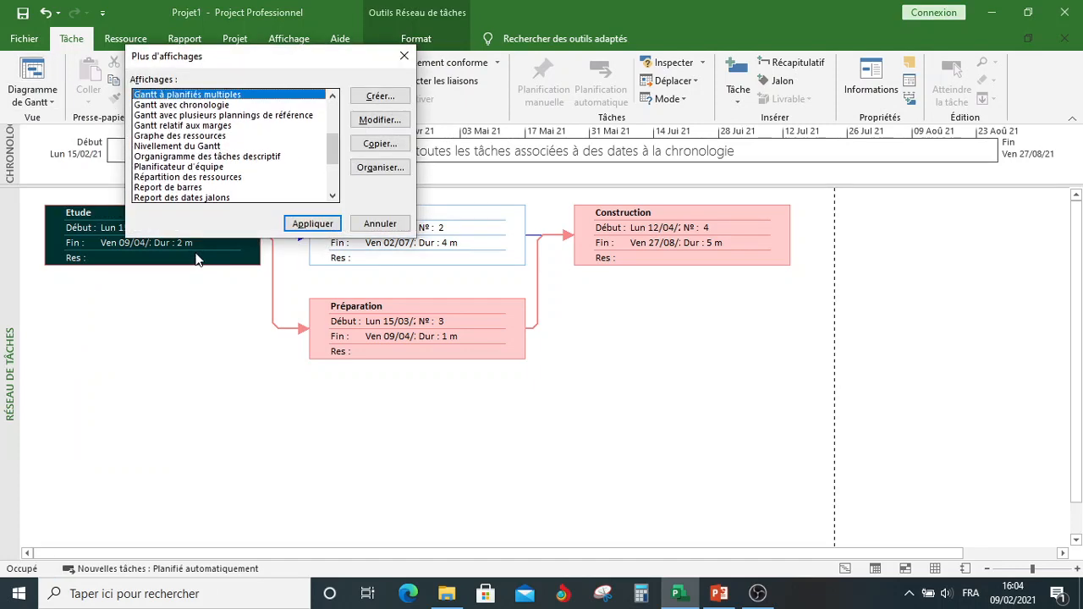
pyautogui.click(165, 127)
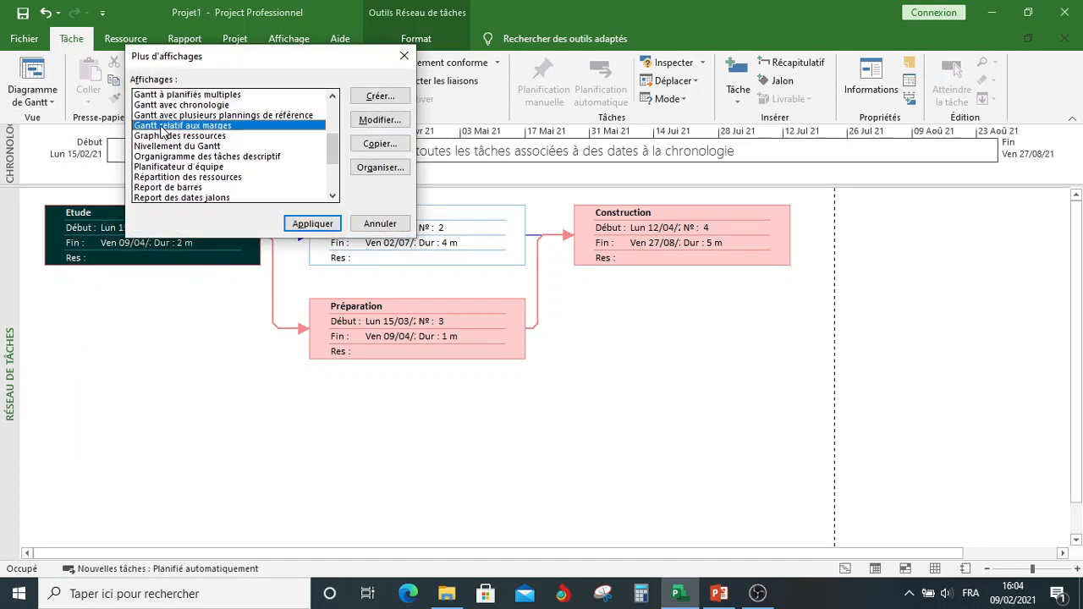
pyautogui.click(312, 225)
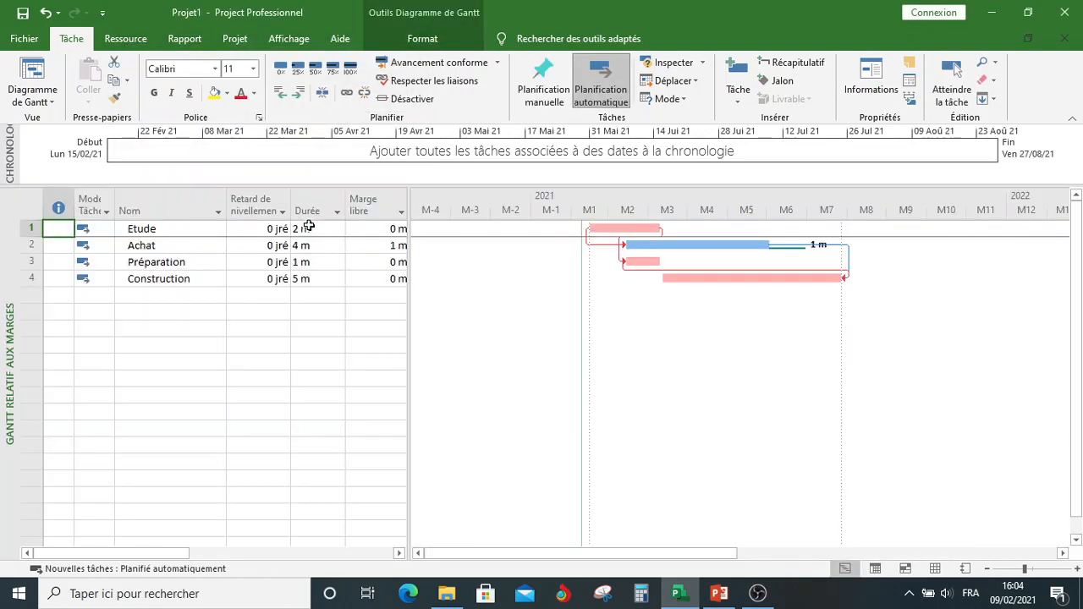